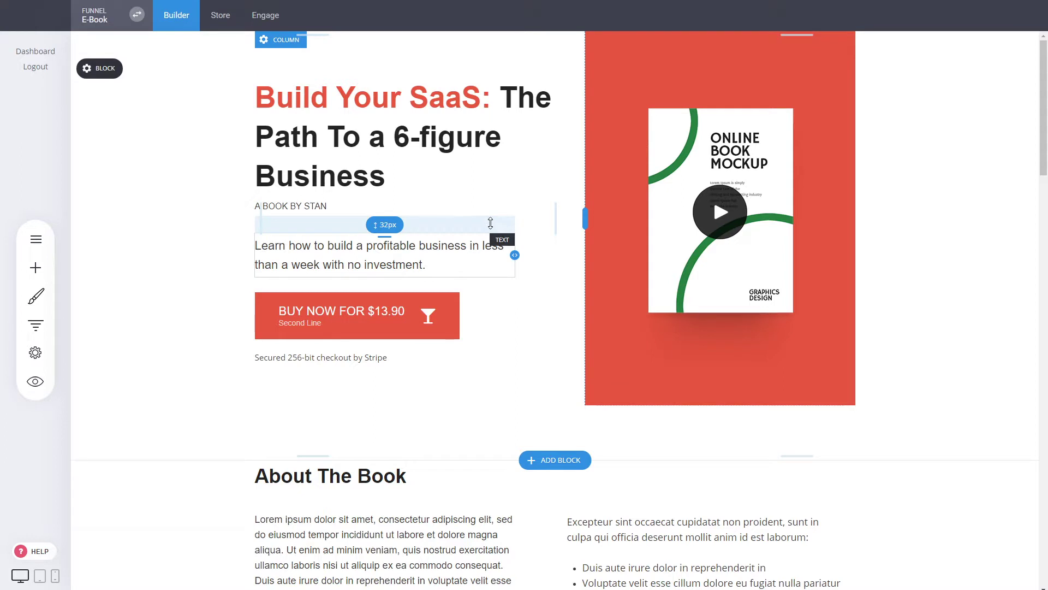
- Reorder the hero's heading, intro text and 'A BOOK BY STAN' byline
{"action": "left_click_drag", "start_coordinate": [381, 141], "coordinate": [393, 306]}
{"action": "left_click_drag", "start_coordinate": [409, 141], "coordinate": [406, 277]}
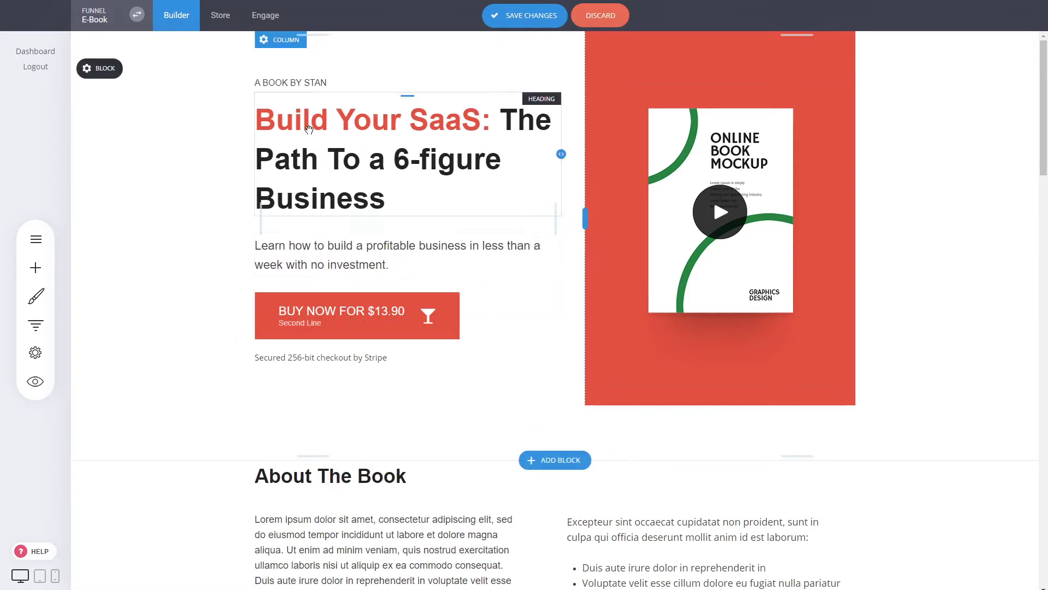
{"action": "left_click_drag", "start_coordinate": [325, 83], "coordinate": [332, 219]}
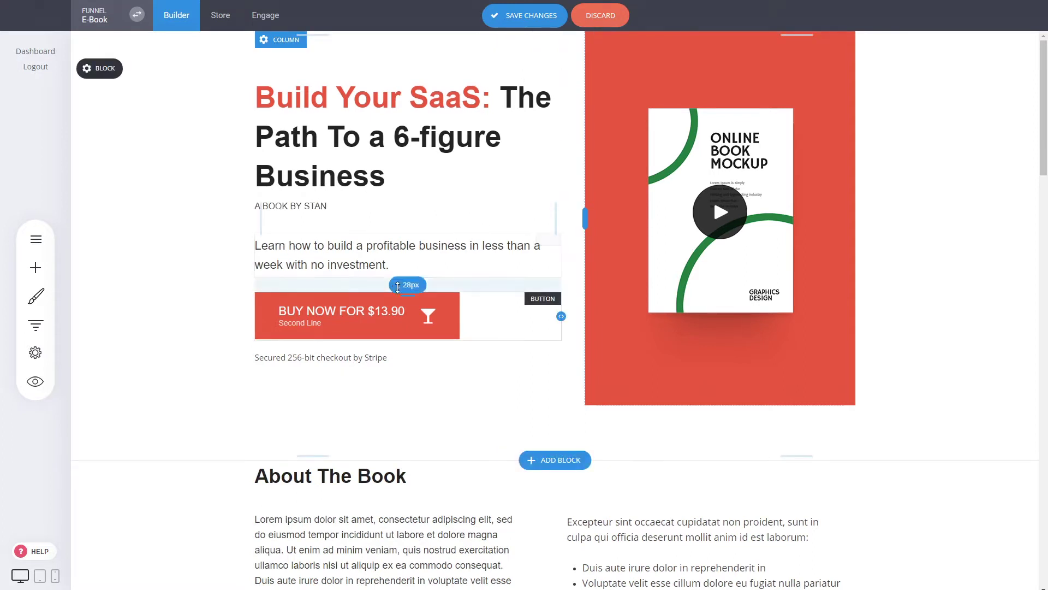
- Review the buy button's styling and settings panels, and select the heading text and book image
{"action": "left_click", "coordinate": [399, 325]}
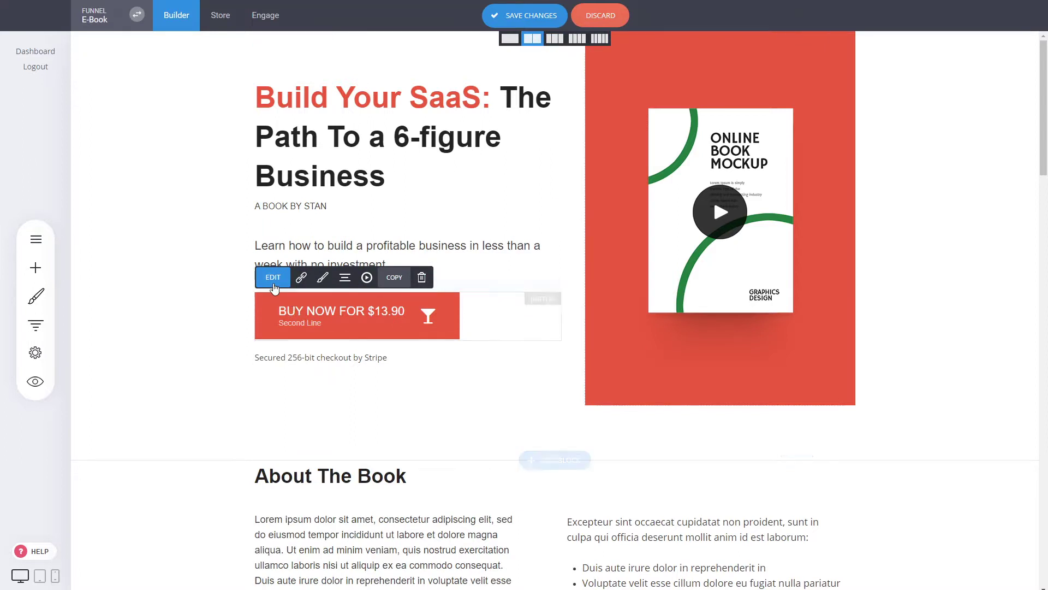
{"action": "left_click", "coordinate": [323, 278]}
{"action": "left_click", "coordinate": [471, 344]}
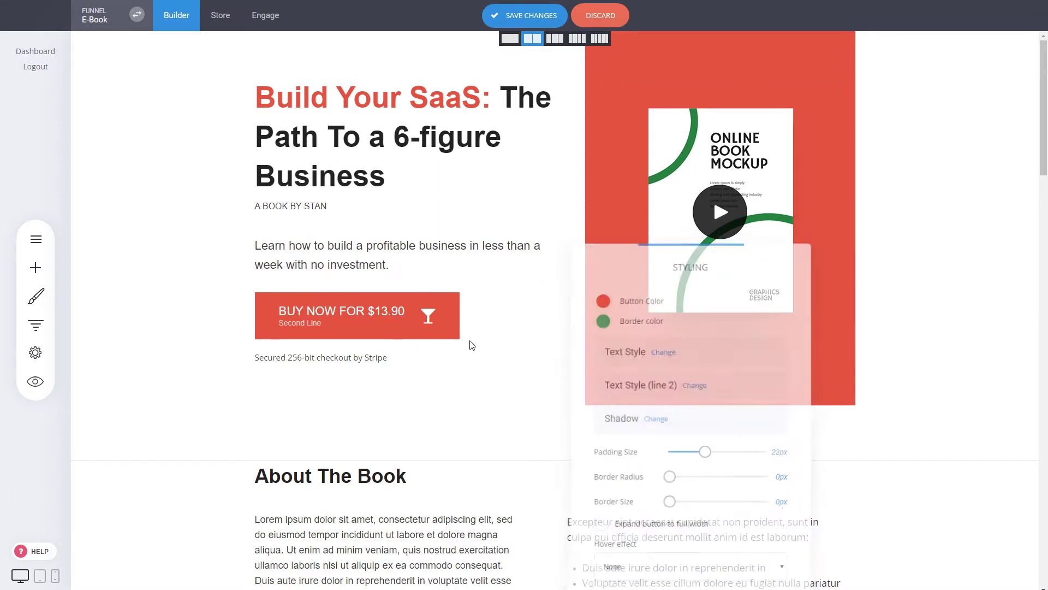
{"action": "left_click", "coordinate": [335, 136]}
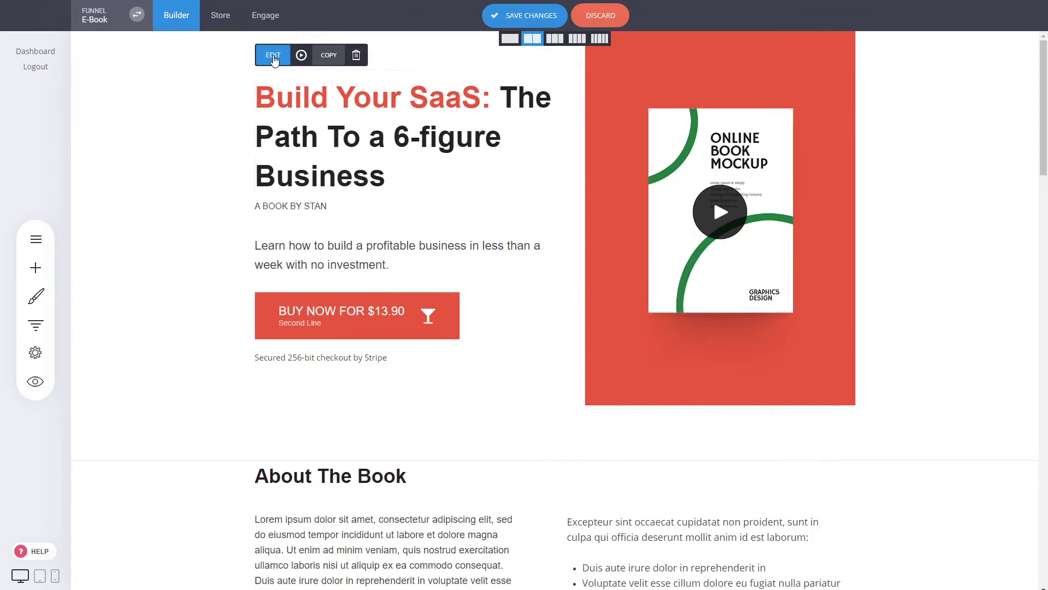
{"action": "left_click", "coordinate": [684, 165]}
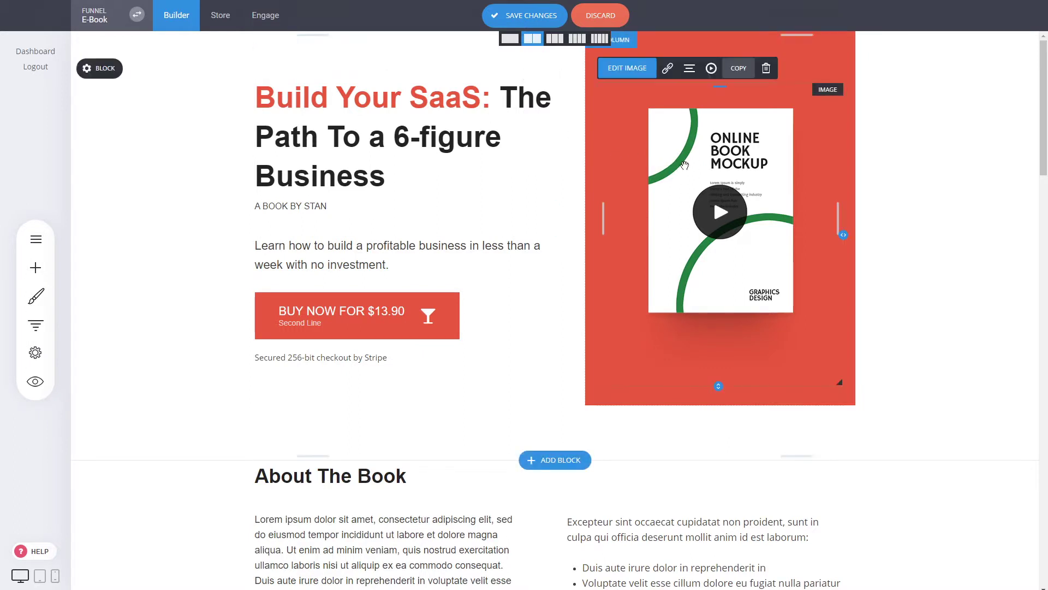
{"action": "left_click", "coordinate": [326, 131]}
{"action": "triple_click", "coordinate": [364, 104]}
{"action": "left_click", "coordinate": [163, 208]}
{"action": "left_click", "coordinate": [369, 305]}
{"action": "left_click_drag", "start_coordinate": [664, 262], "coordinate": [480, 192]}
{"action": "left_click", "coordinate": [893, 264]}
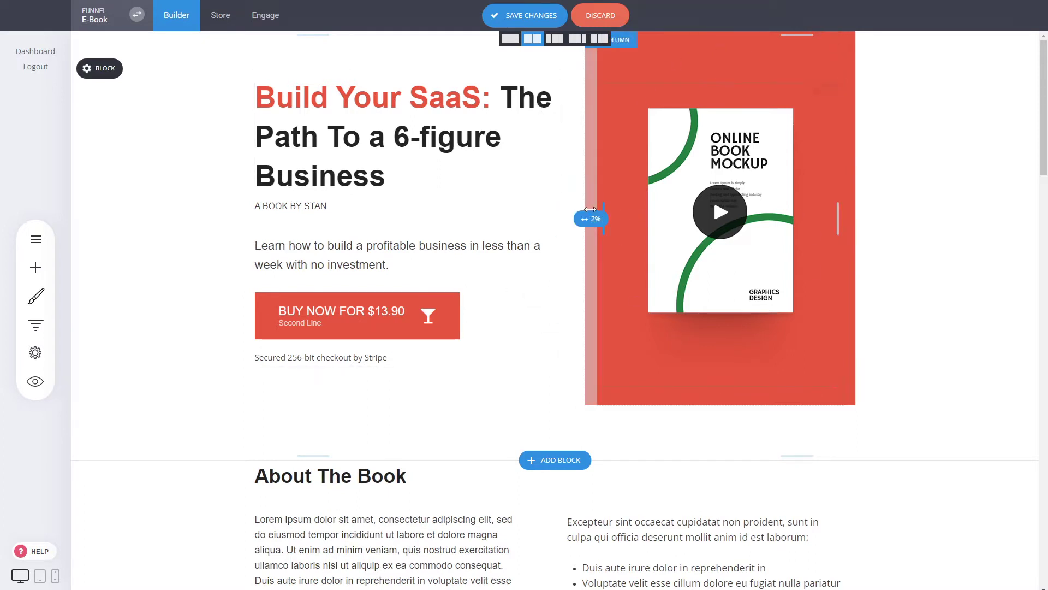
- Widen the book image column and try, then remove, left padding on the text column
{"action": "mouse_move", "coordinate": [586, 210]}
{"action": "left_mouse_down"}
{"action": "mouse_move", "coordinate": [543, 208]}
{"action": "mouse_move", "coordinate": [584, 211]}
{"action": "left_mouse_up"}
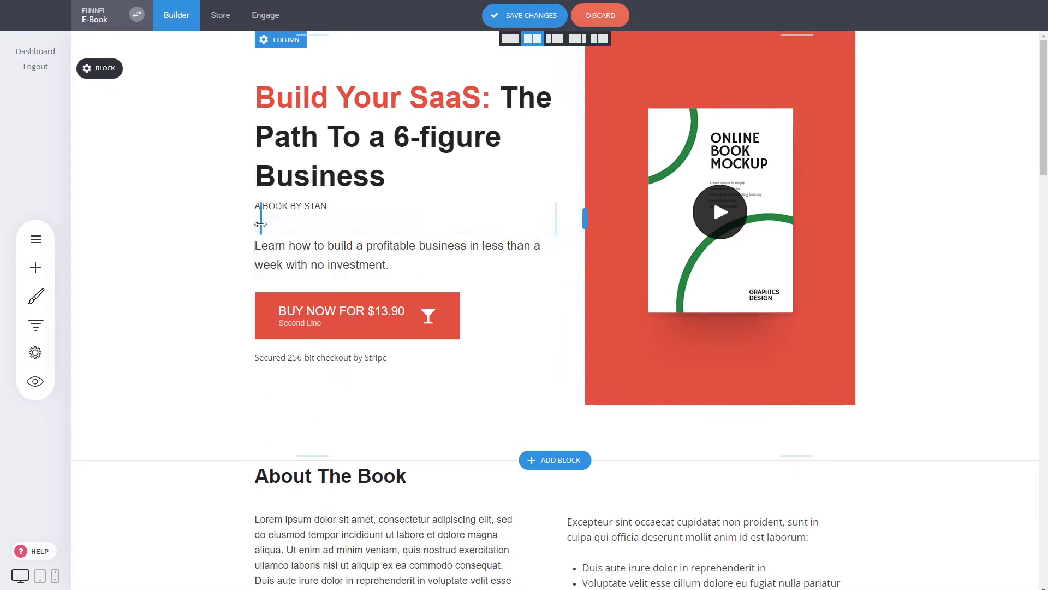
{"action": "mouse_move", "coordinate": [260, 224]}
{"action": "left_mouse_down"}
{"action": "mouse_move", "coordinate": [296, 224]}
{"action": "mouse_move", "coordinate": [255, 221]}
{"action": "left_mouse_up"}
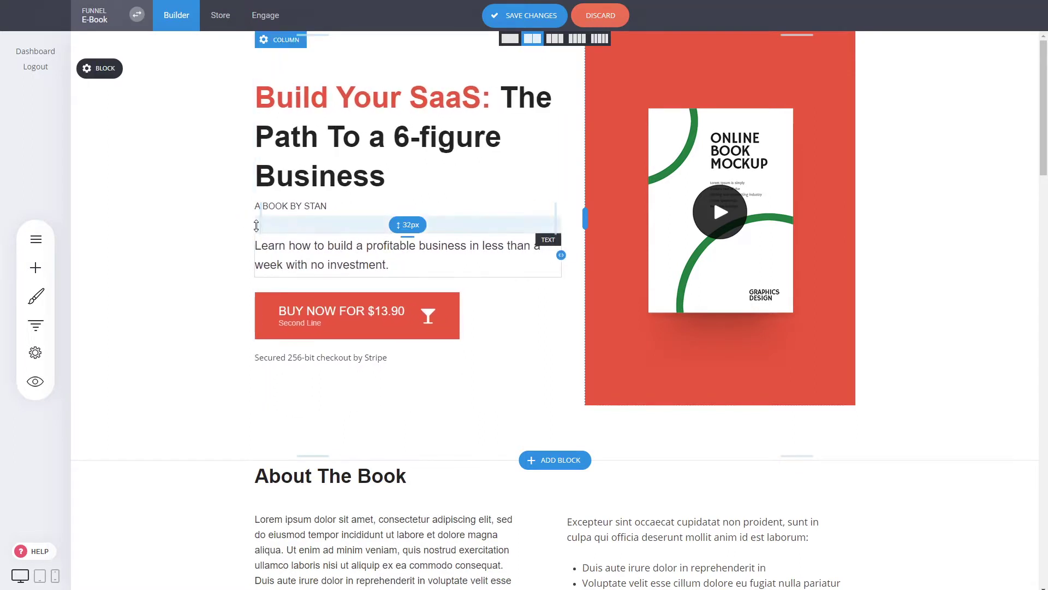
{"action": "left_click_drag", "start_coordinate": [586, 223], "coordinate": [594, 229]}
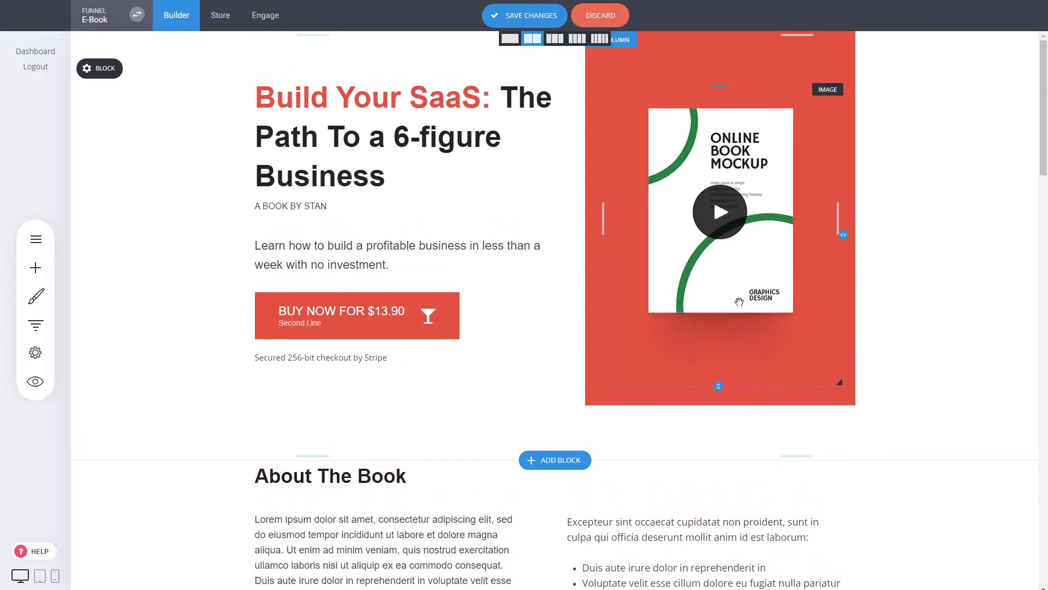
- Set the hero section padding to about 72px top and 79px bottom
{"action": "scroll", "coordinate": [533, 224], "scroll_direction": "down", "scroll_amount": 3}
{"action": "scroll", "coordinate": [423, 262], "scroll_direction": "up", "scroll_amount": 3}
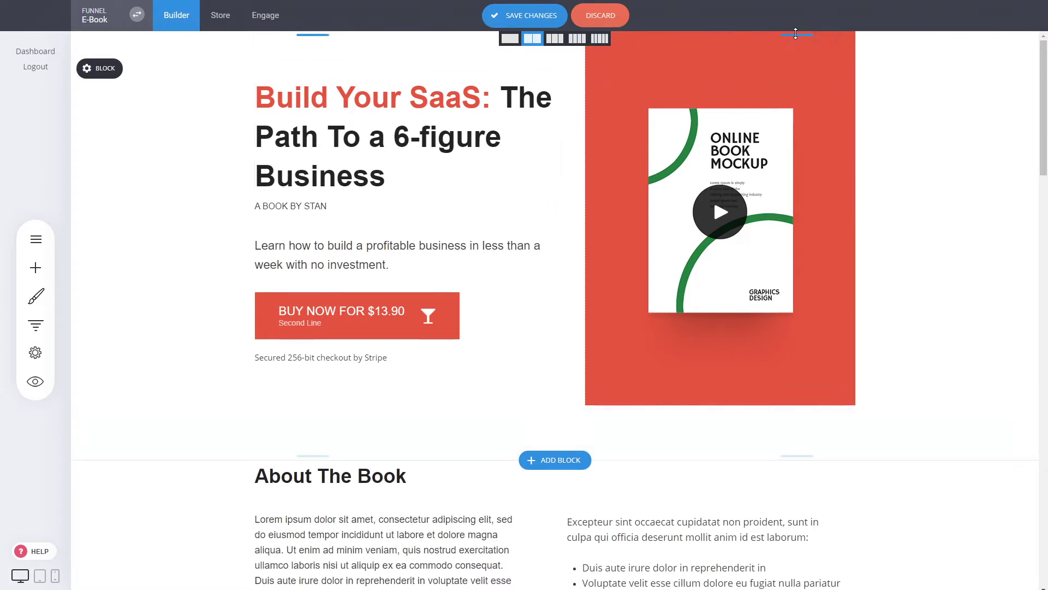
{"action": "left_click_drag", "start_coordinate": [796, 34], "coordinate": [796, 79]}
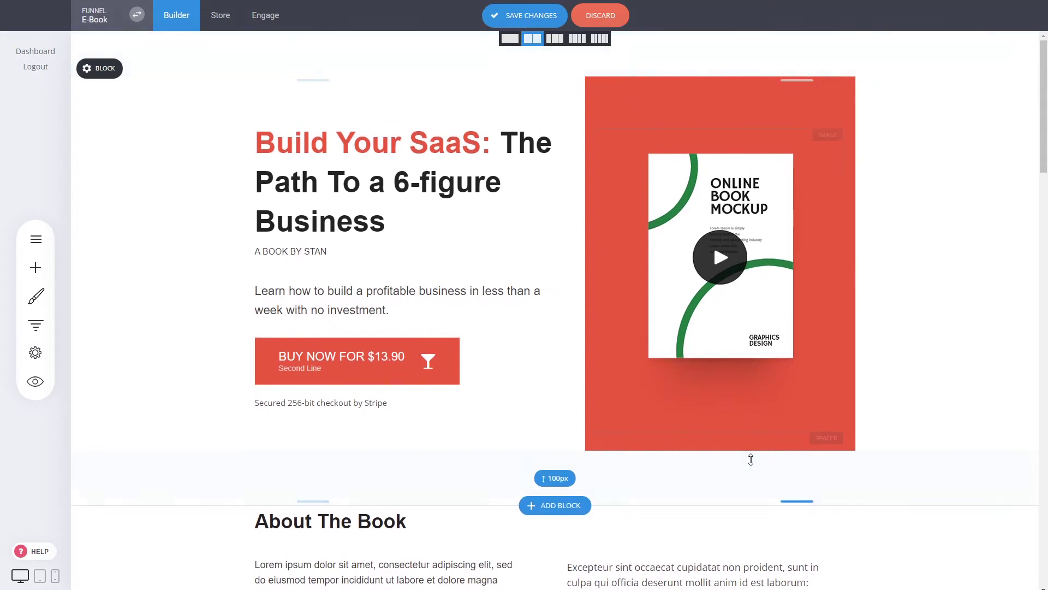
{"action": "left_click_drag", "start_coordinate": [744, 489], "coordinate": [748, 448]}
{"action": "left_click_drag", "start_coordinate": [714, 71], "coordinate": [713, 59]}
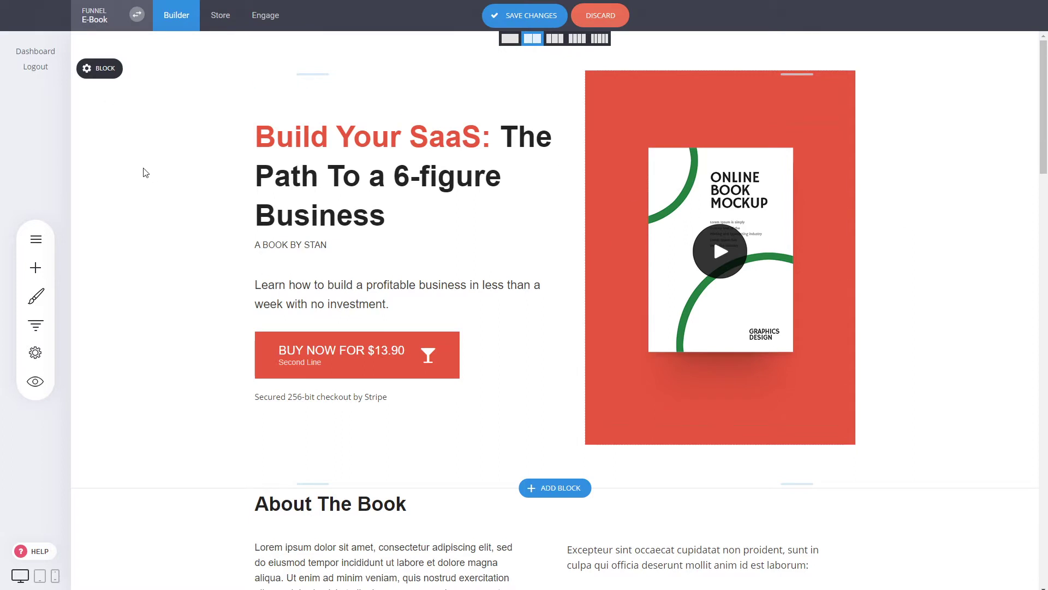
- Set the hero block's background colour to a very light grey in its block settings
{"action": "left_click", "coordinate": [102, 68]}
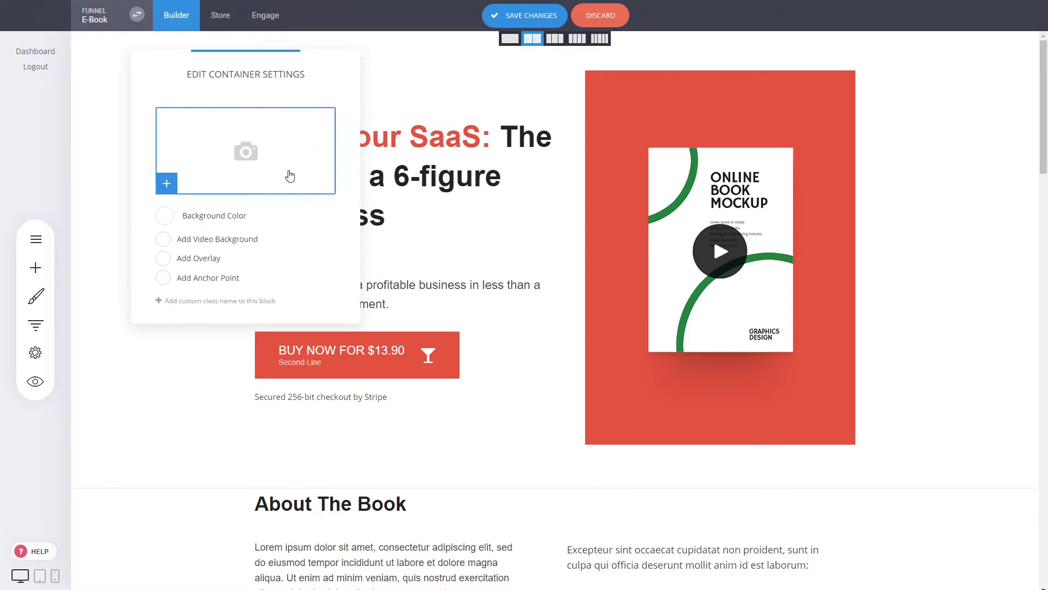
{"action": "left_click", "coordinate": [166, 218]}
{"action": "left_click", "coordinate": [167, 237]}
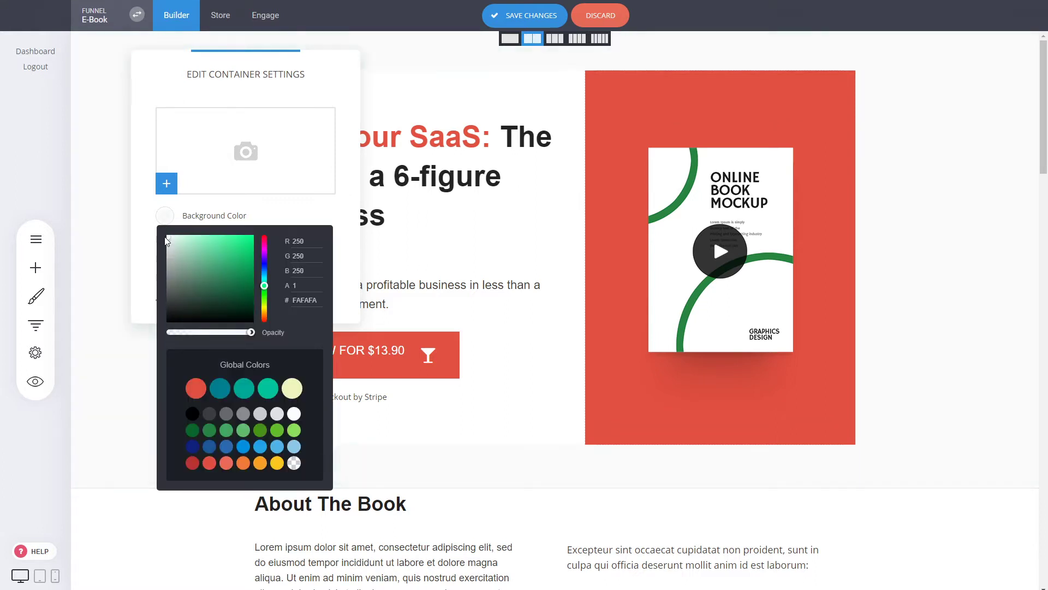
{"action": "left_click", "coordinate": [403, 198]}
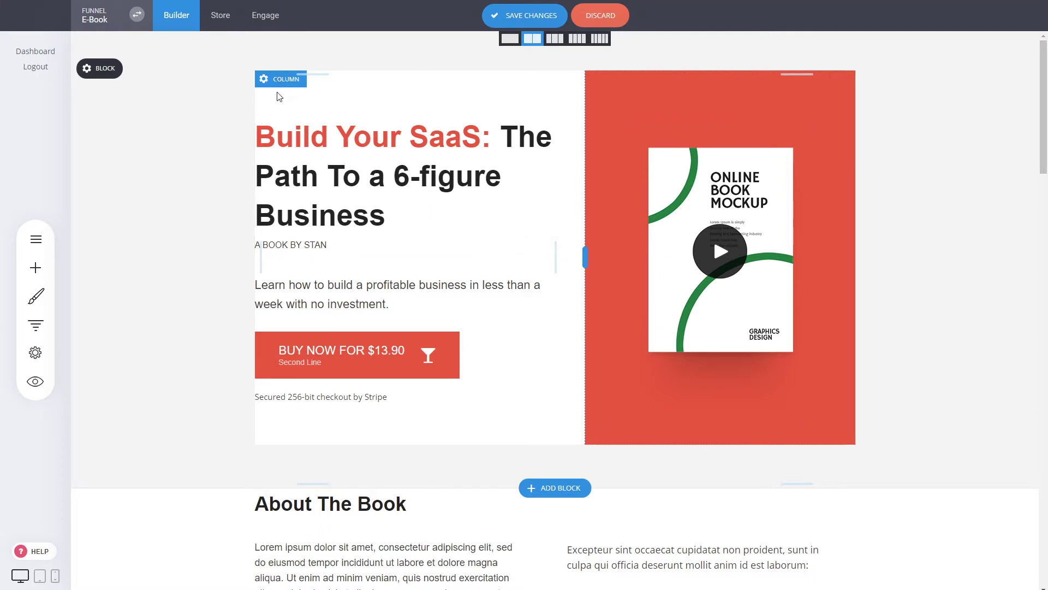
{"action": "left_click", "coordinate": [278, 82]}
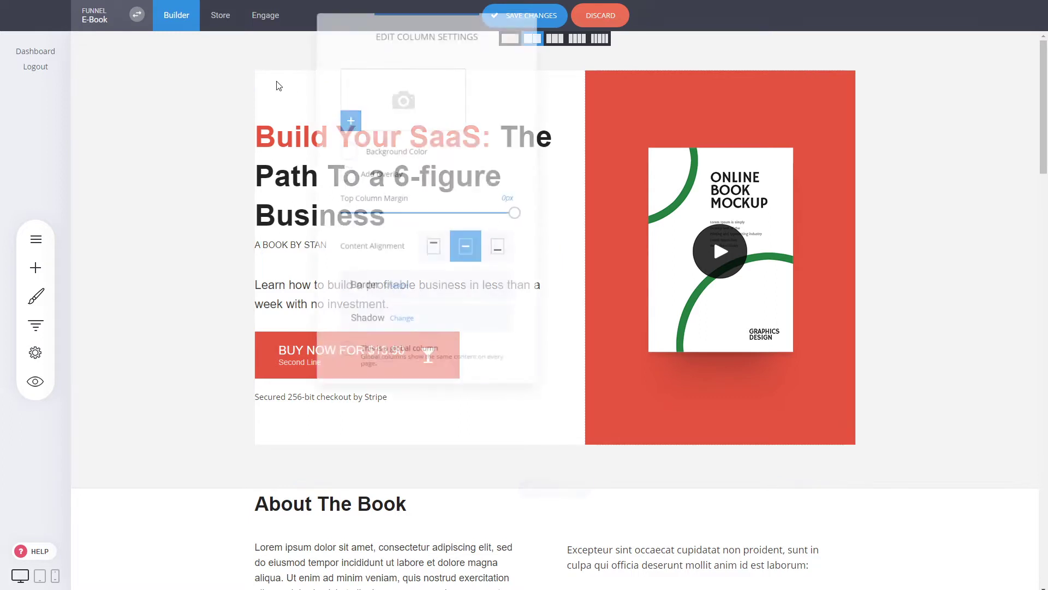
{"action": "left_click_drag", "start_coordinate": [433, 36], "coordinate": [693, 110]}
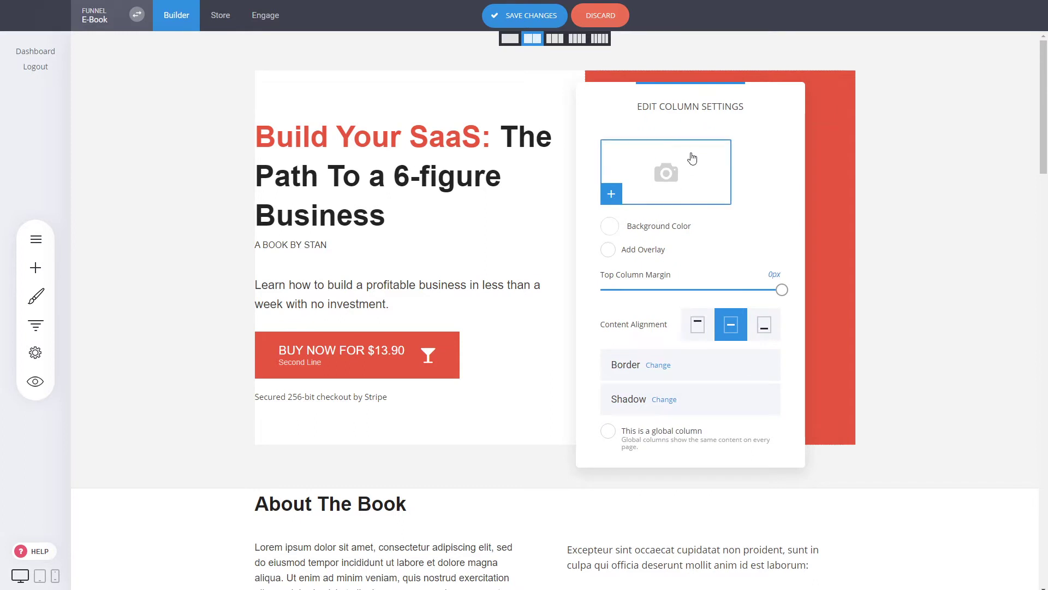
{"action": "left_click", "coordinate": [609, 227]}
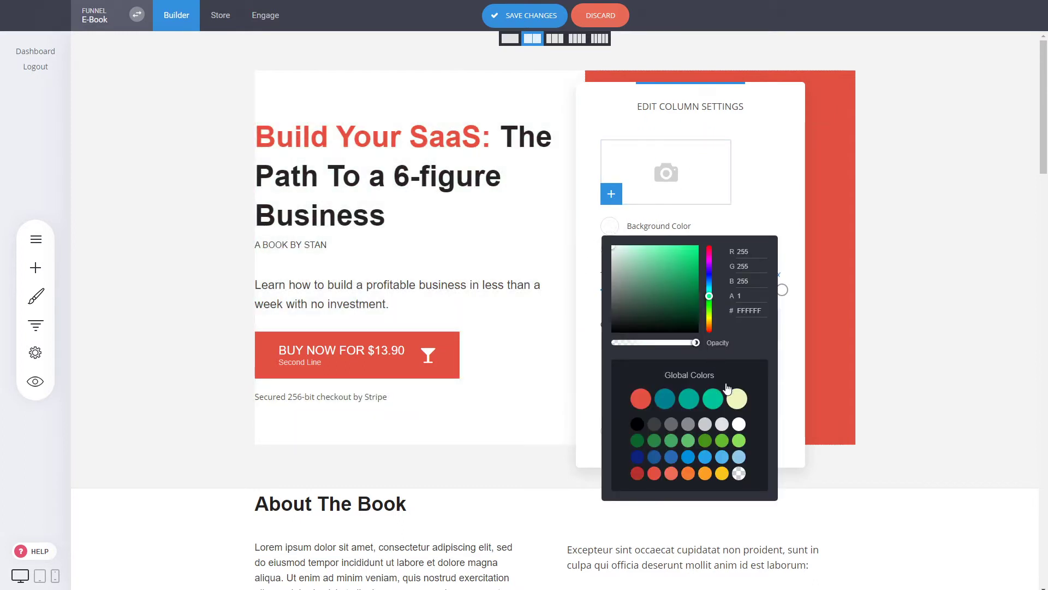
{"action": "left_click", "coordinate": [740, 475]}
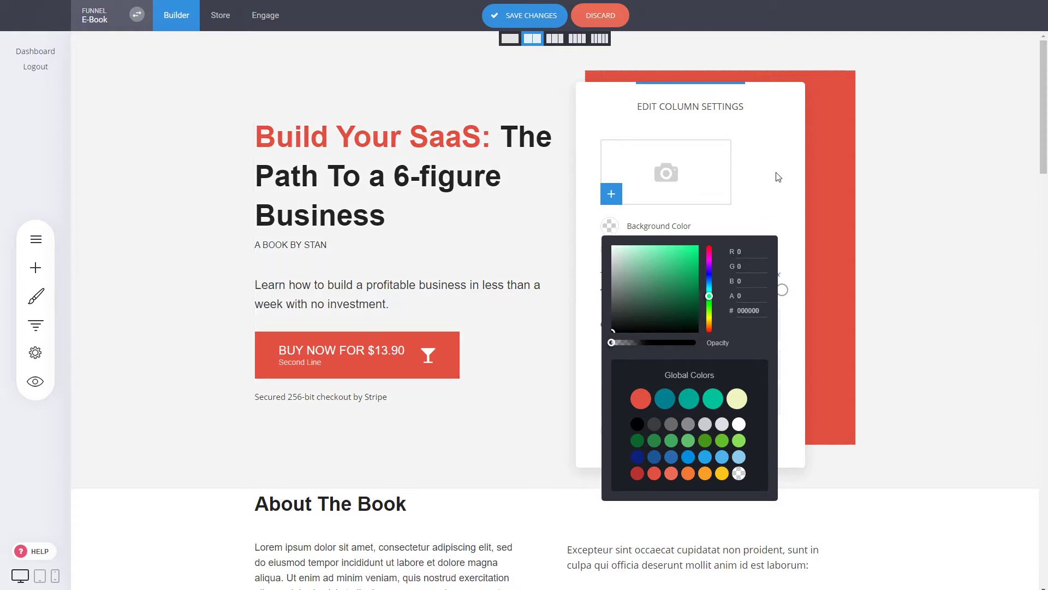
{"action": "left_click", "coordinate": [739, 424]}
{"action": "left_click", "coordinate": [775, 204]}
{"action": "left_click", "coordinate": [520, 268]}
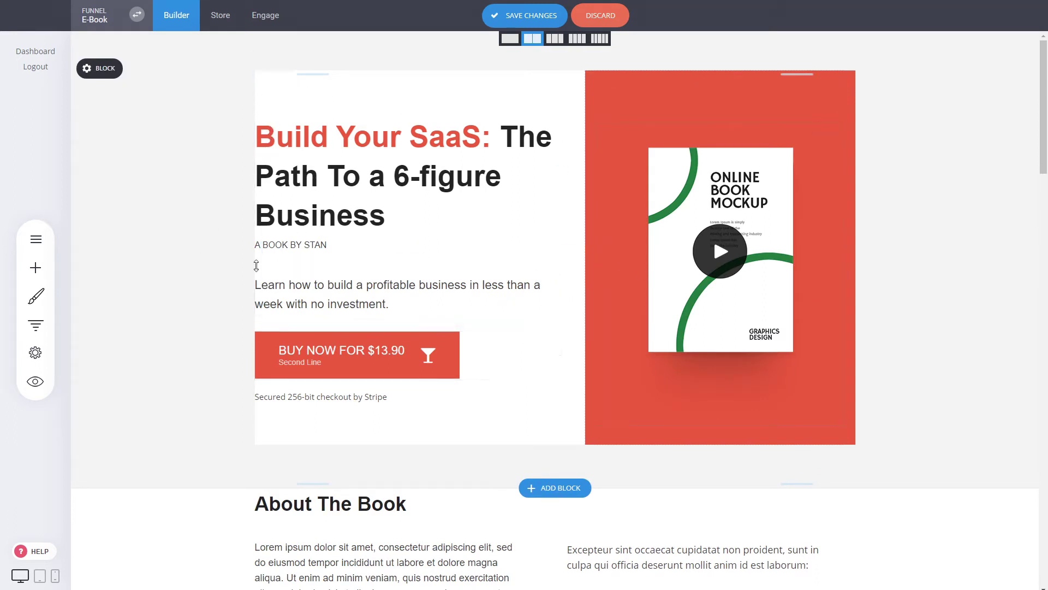
- Set the text column's left padding to about 6%
{"action": "left_click_drag", "start_coordinate": [260, 263], "coordinate": [298, 266]}
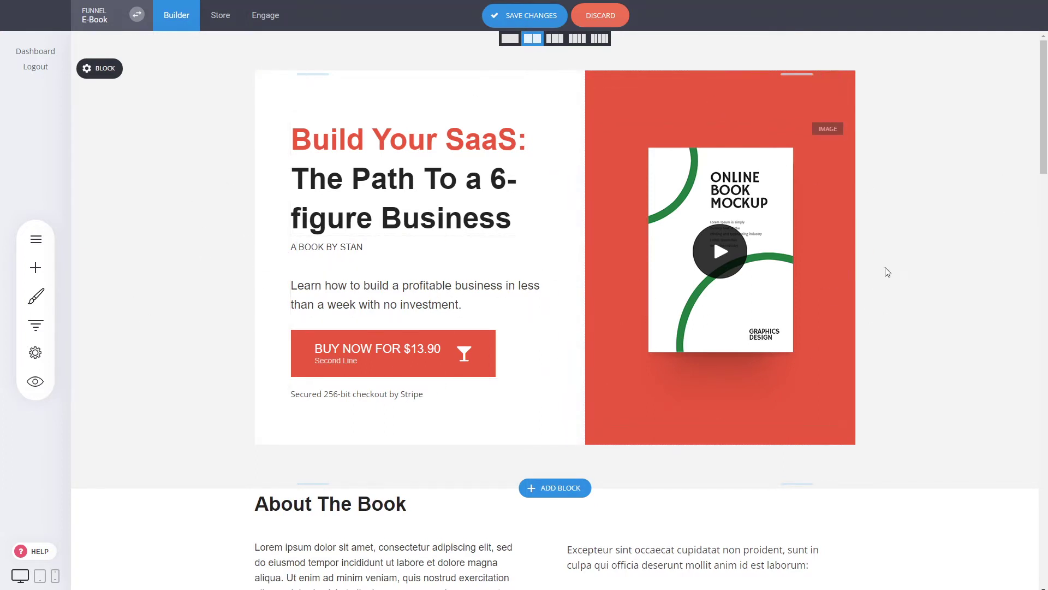
- Check the text column settings, then scroll down to the About The Book section
{"action": "scroll", "coordinate": [907, 270], "scroll_direction": "down", "scroll_amount": 4}
{"action": "scroll", "coordinate": [557, 133], "scroll_direction": "up", "scroll_amount": 4}
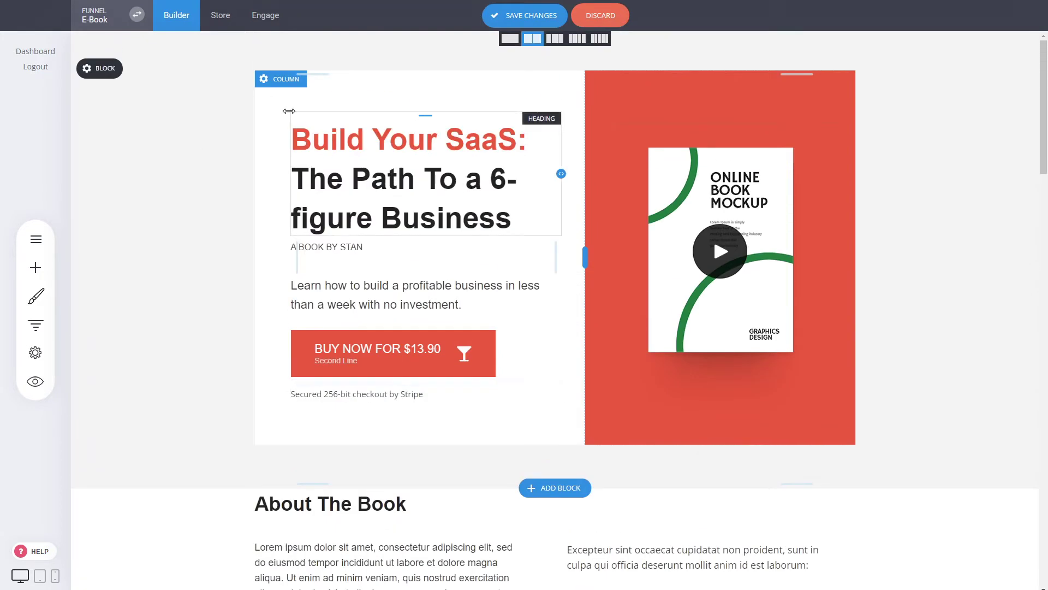
{"action": "left_click", "coordinate": [279, 81]}
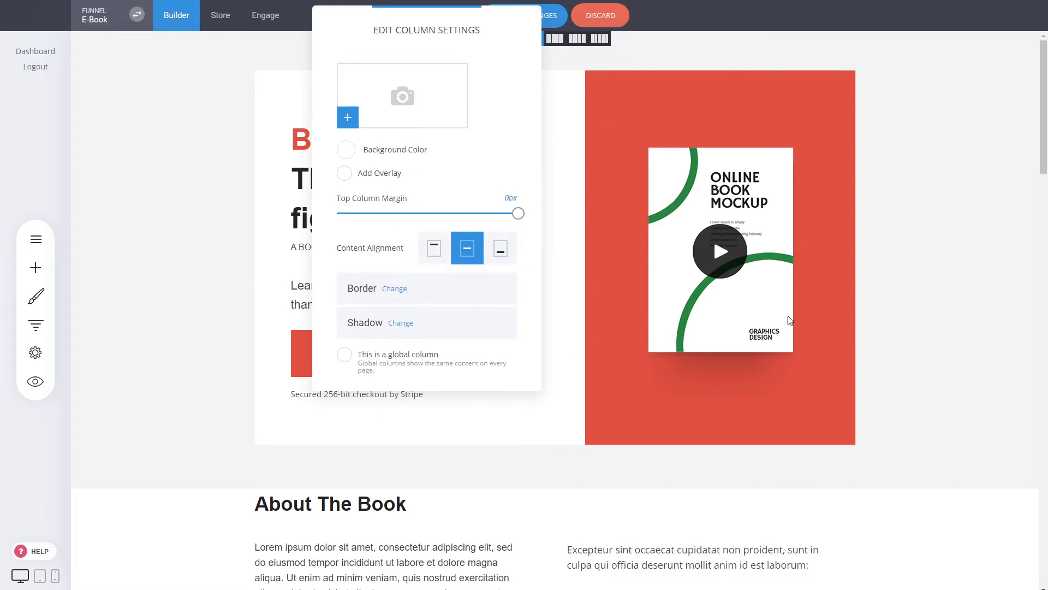
{"action": "left_click", "coordinate": [932, 251]}
{"action": "scroll", "coordinate": [852, 290], "scroll_direction": "down", "scroll_amount": 5}
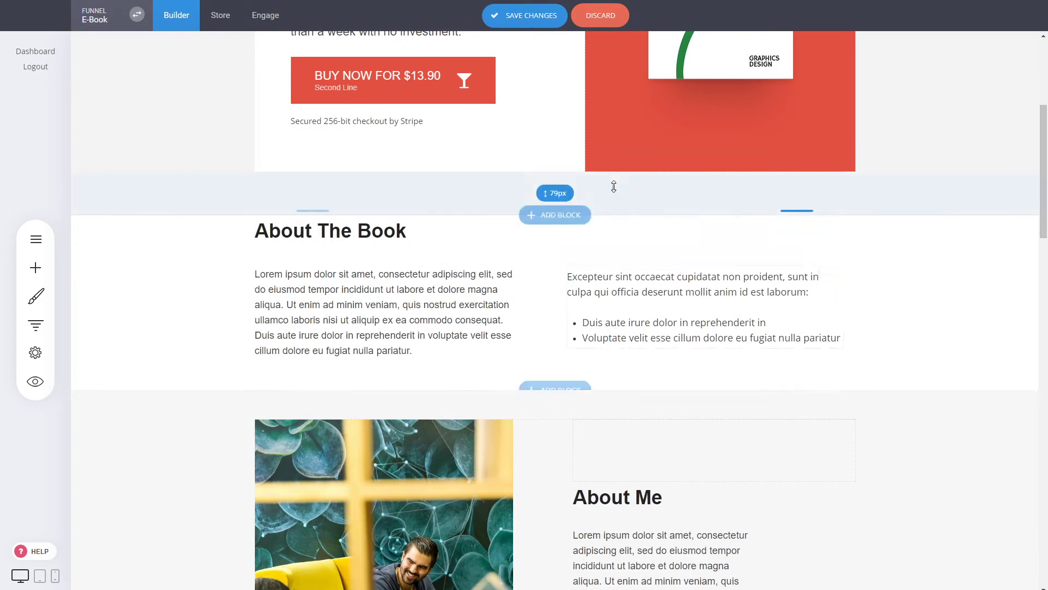
- Add the Design & Development template from the Services block gallery below the hero
{"action": "left_click", "coordinate": [571, 217]}
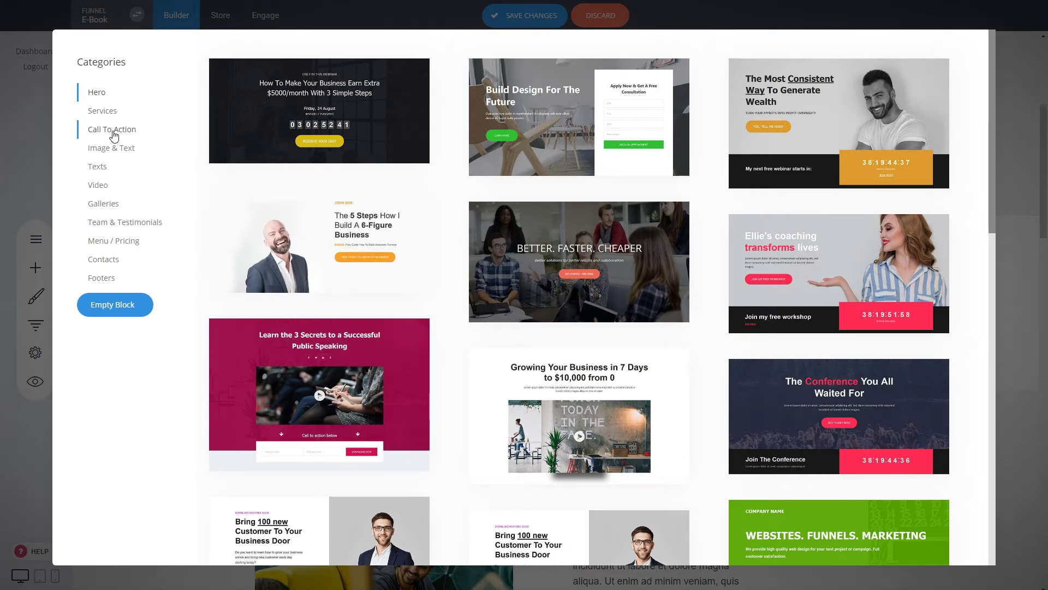
{"action": "left_click", "coordinate": [105, 119]}
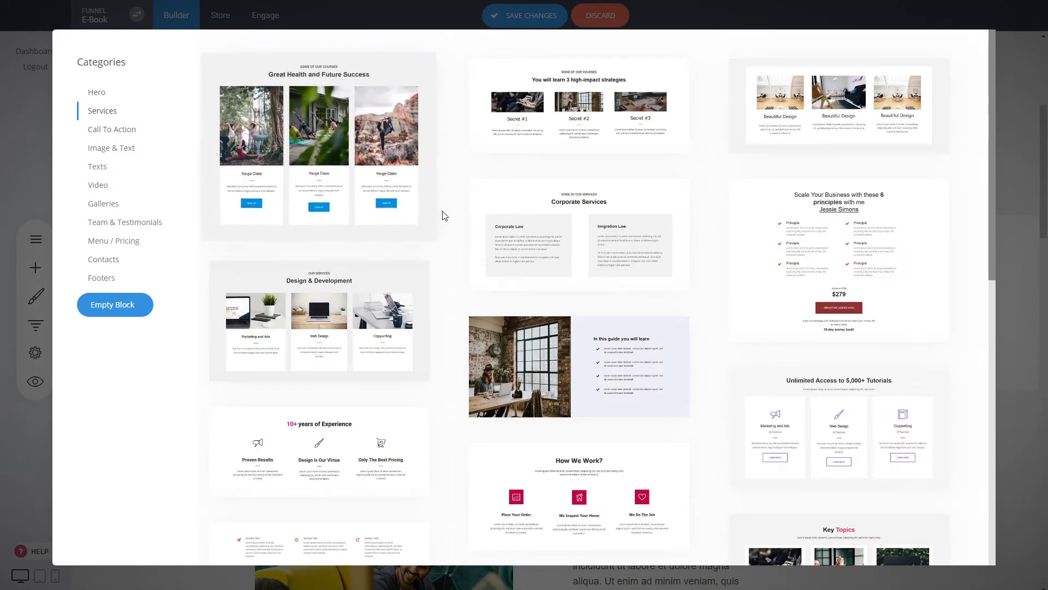
{"action": "scroll", "coordinate": [444, 215], "scroll_direction": "down", "scroll_amount": 3}
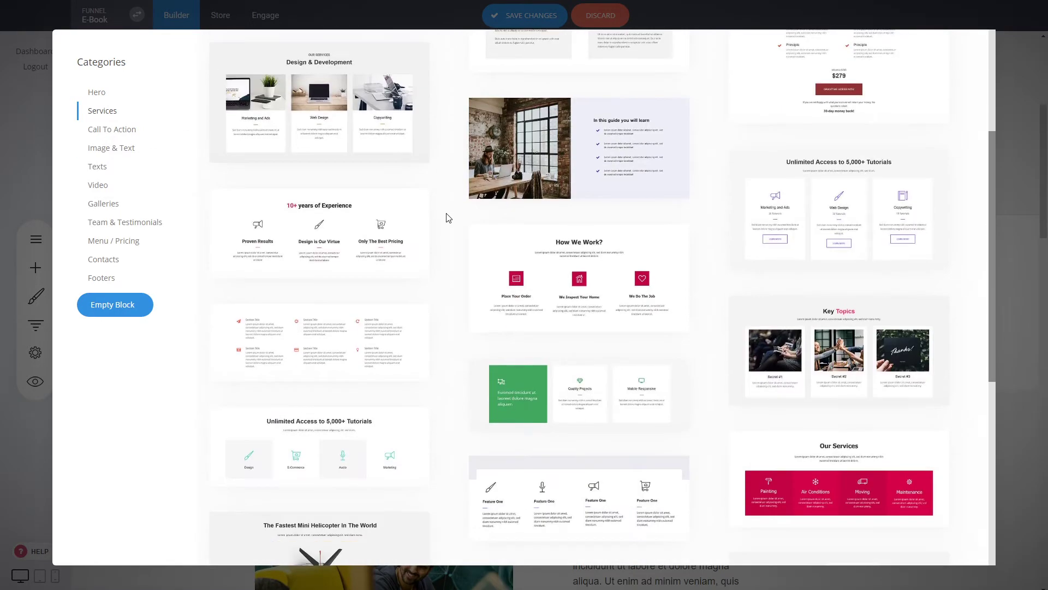
{"action": "scroll", "coordinate": [445, 215], "scroll_direction": "up", "scroll_amount": 3}
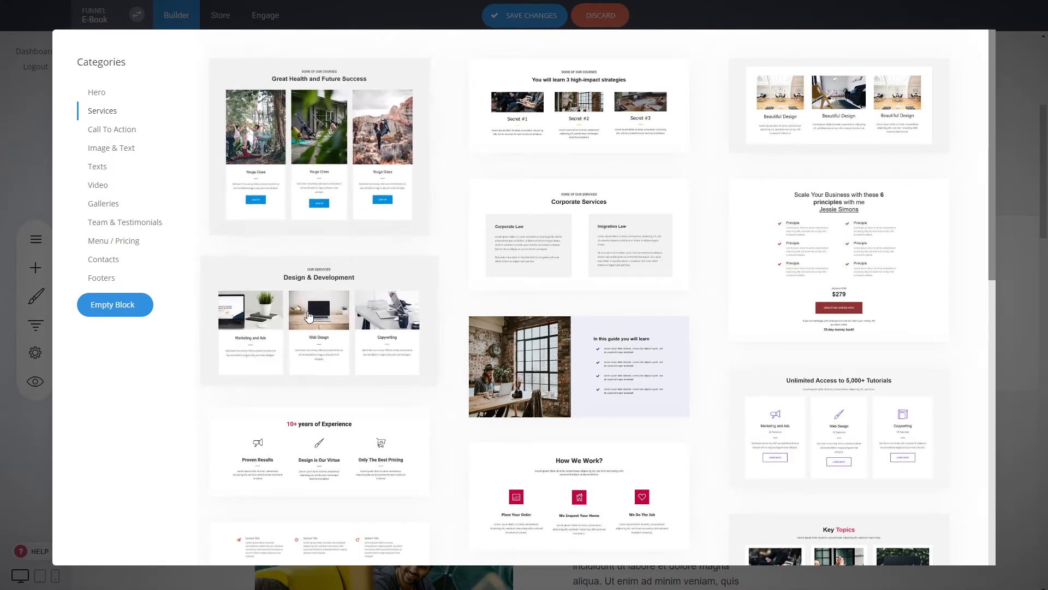
{"action": "left_click", "coordinate": [395, 292]}
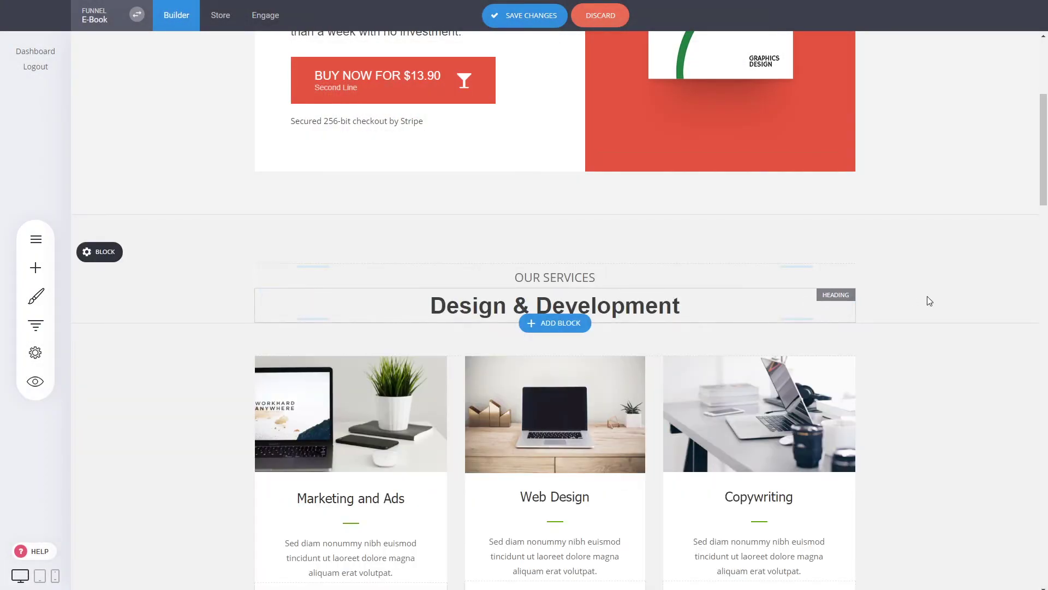
- Shorten the Marketing and Ads card image and review its Image Settings
{"action": "scroll", "coordinate": [901, 306], "scroll_direction": "down", "scroll_amount": 3}
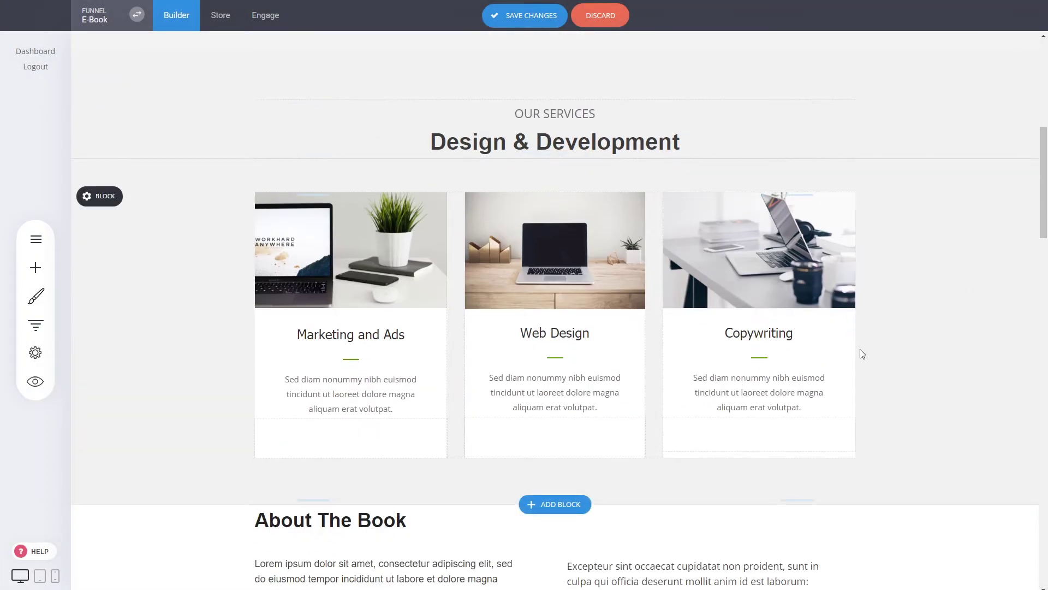
{"action": "mouse_move", "coordinate": [351, 305]}
{"action": "left_mouse_down"}
{"action": "mouse_move", "coordinate": [349, 338]}
{"action": "mouse_move", "coordinate": [350, 298]}
{"action": "left_mouse_up"}
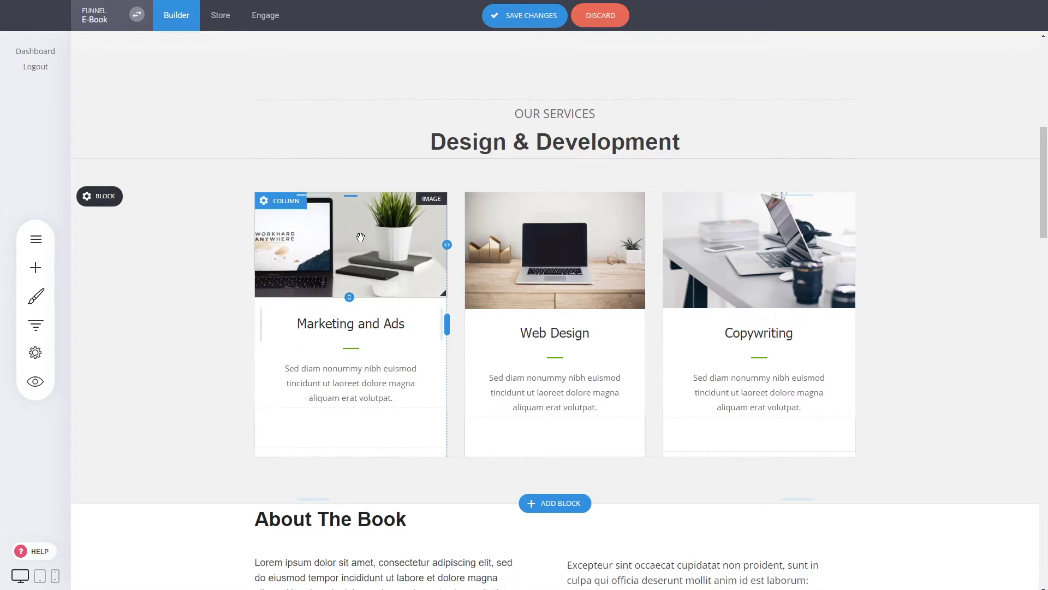
{"action": "double_click", "coordinate": [360, 240]}
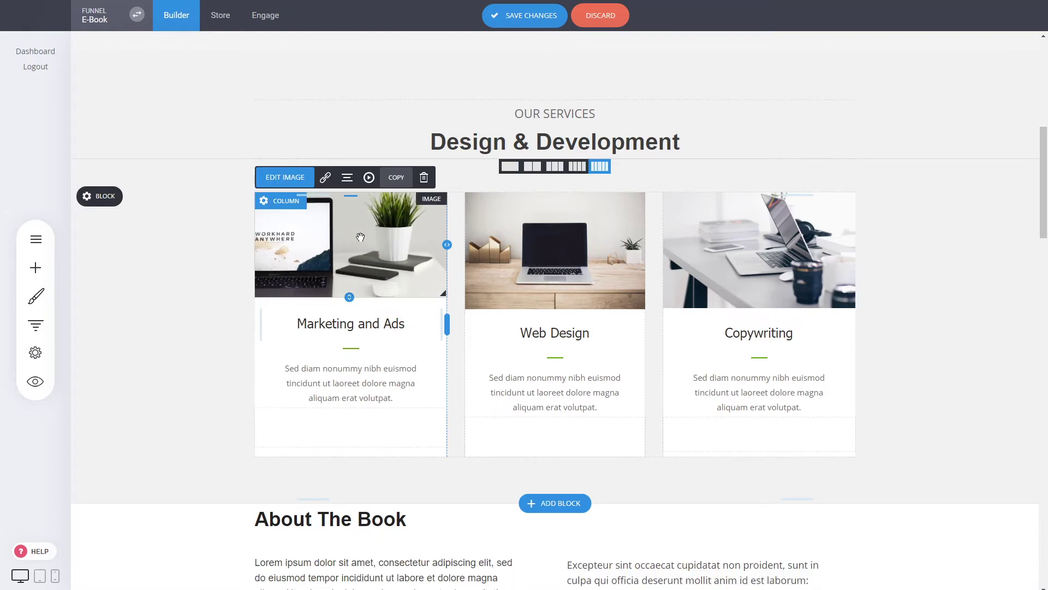
{"action": "left_click", "coordinate": [926, 221]}
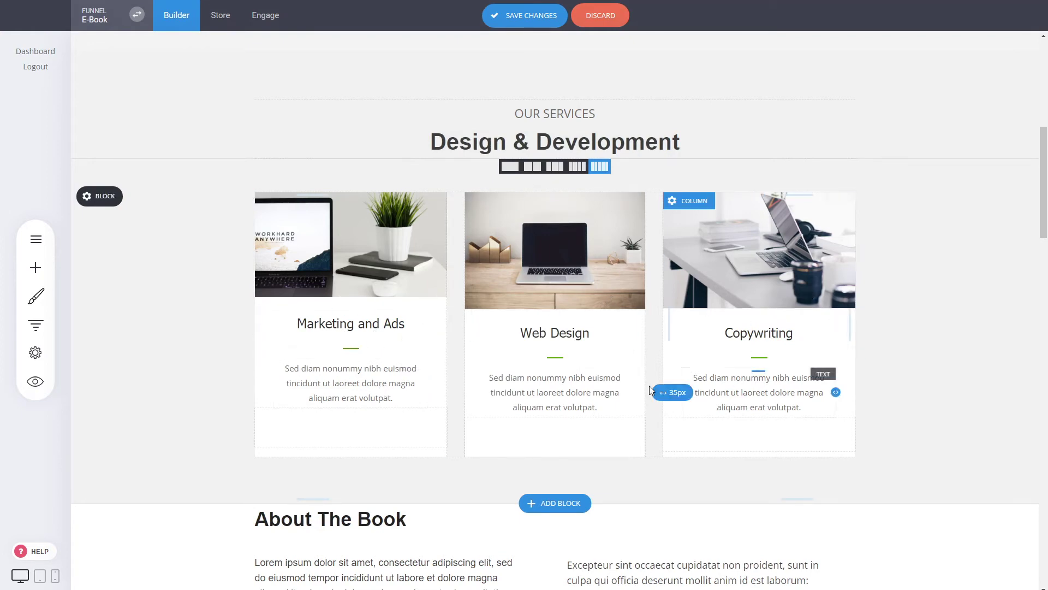
{"action": "scroll", "coordinate": [198, 288], "scroll_direction": "up", "scroll_amount": 5}
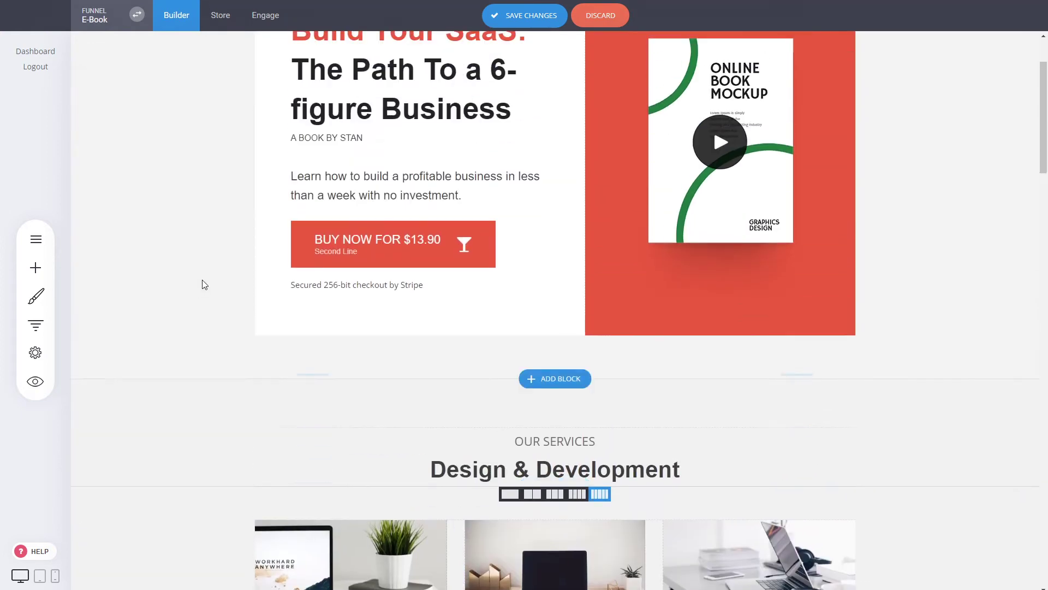
- Delete the services columns block and the leftover services heading block, confirming each
{"action": "scroll", "coordinate": [202, 281], "scroll_direction": "down", "scroll_amount": 3}
{"action": "mouse_move", "coordinate": [107, 366]}
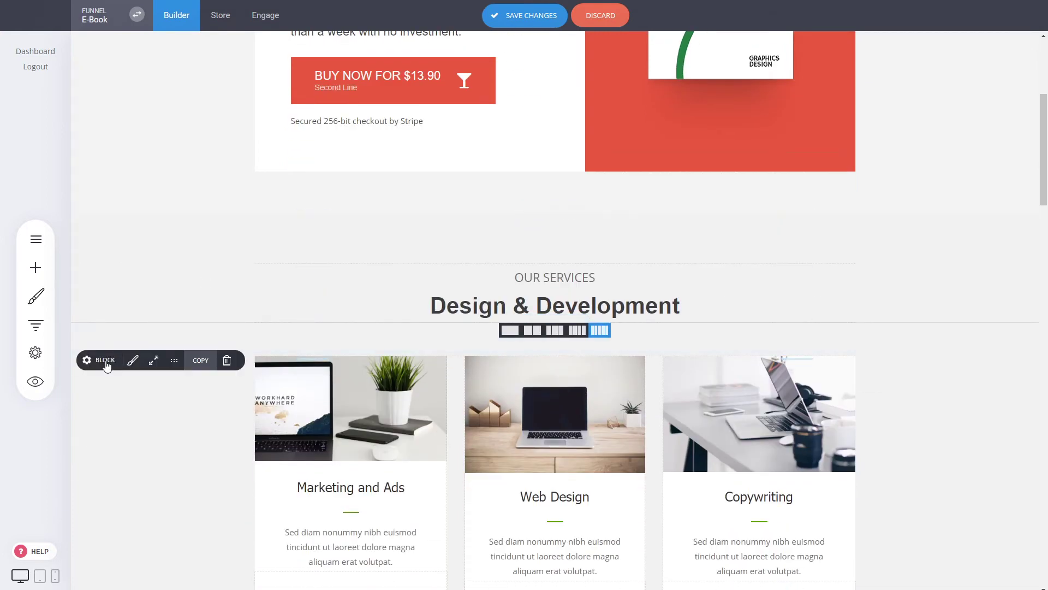
{"action": "left_click", "coordinate": [226, 360]}
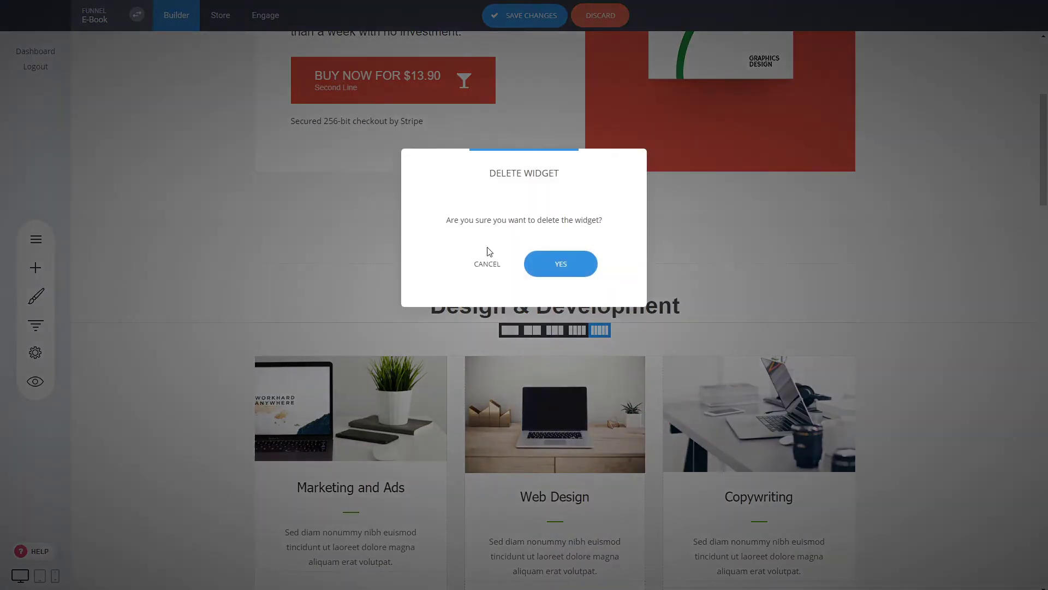
{"action": "left_click", "coordinate": [581, 268]}
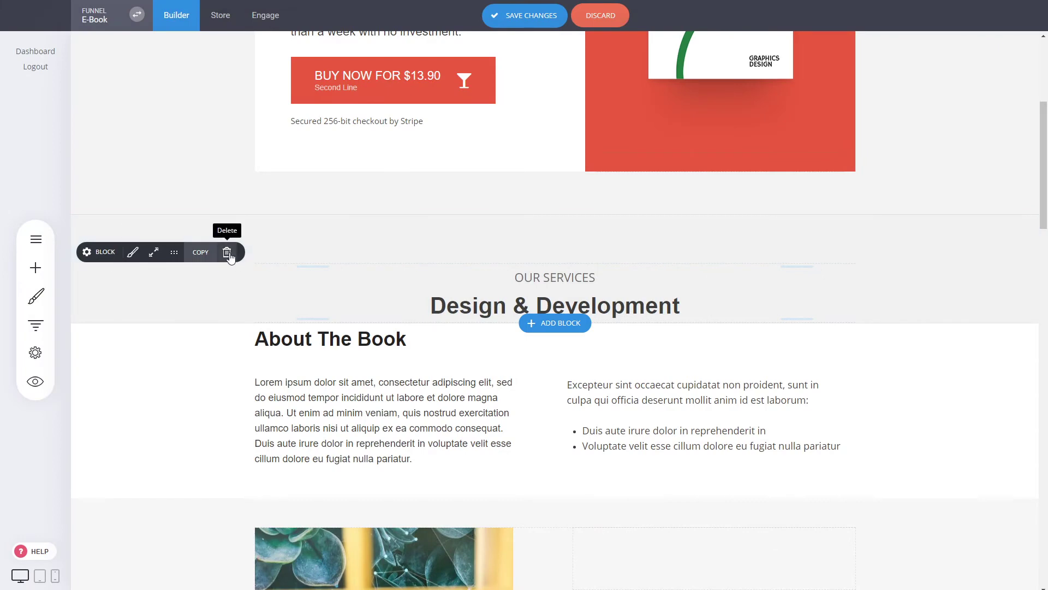
{"action": "left_click", "coordinate": [226, 252]}
{"action": "left_click", "coordinate": [589, 266]}
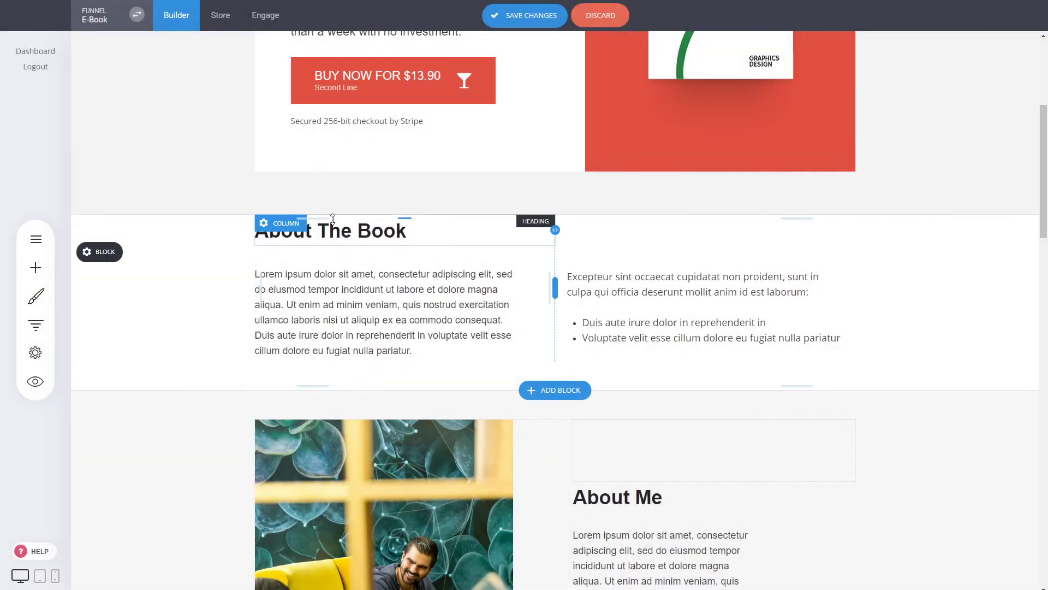
- Give About The Book 66px top padding and extra bottom padding
{"action": "left_click_drag", "start_coordinate": [329, 217], "coordinate": [342, 264]}
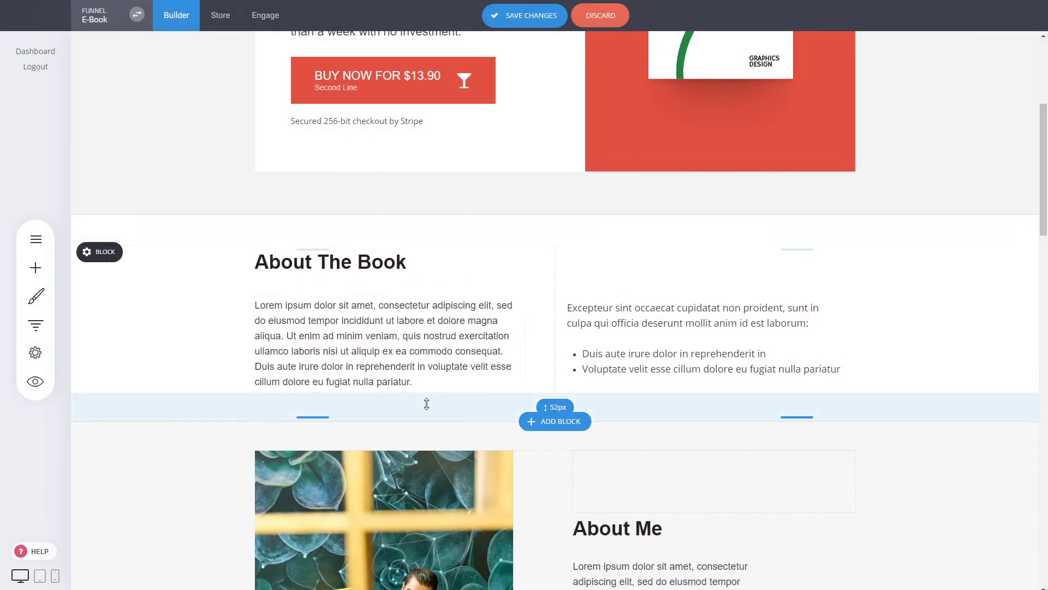
{"action": "left_click_drag", "start_coordinate": [426, 404], "coordinate": [426, 411]}
{"action": "left_click_drag", "start_coordinate": [396, 235], "coordinate": [520, 246]}
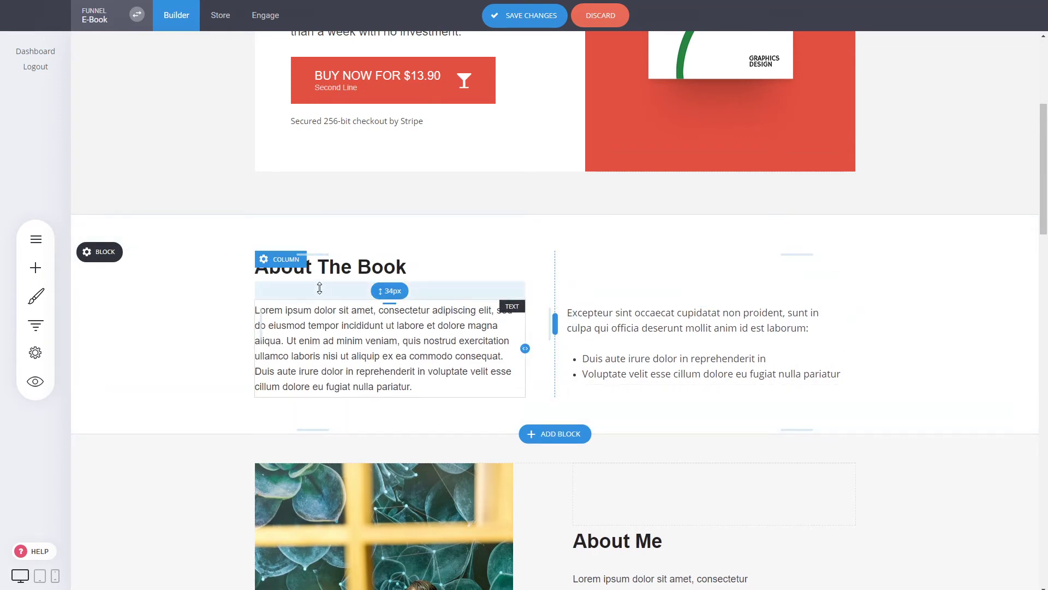
{"action": "left_click", "coordinate": [46, 276]}
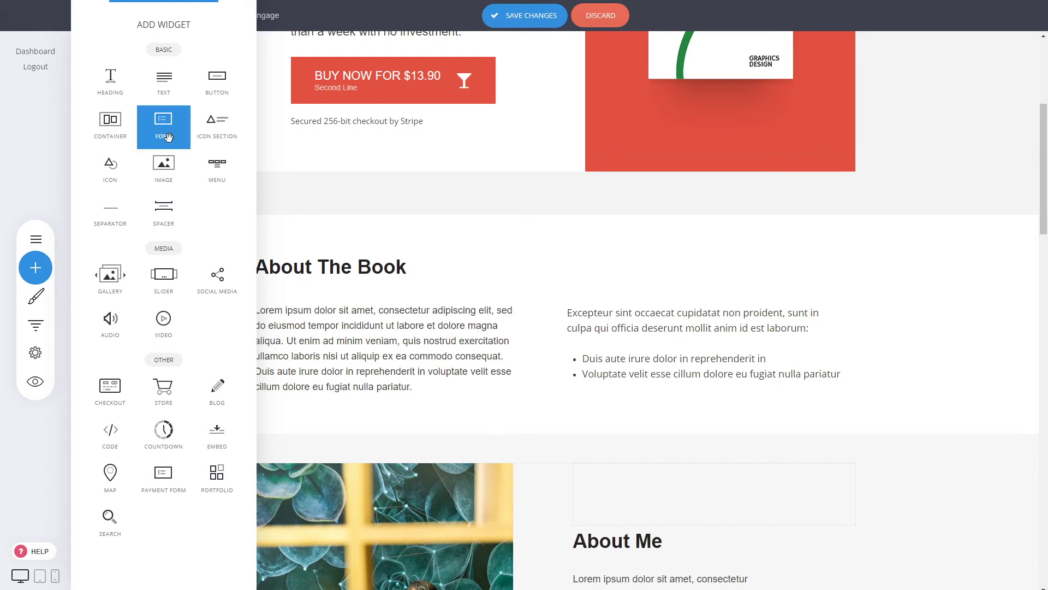
{"action": "left_click_drag", "start_coordinate": [166, 169], "coordinate": [421, 303]}
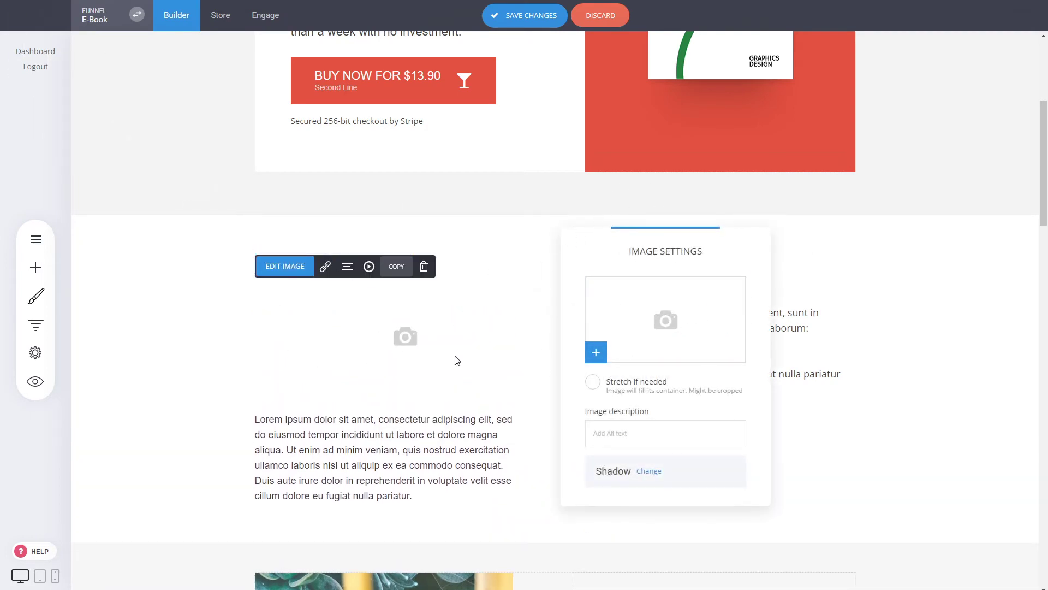
{"action": "left_click", "coordinate": [650, 326]}
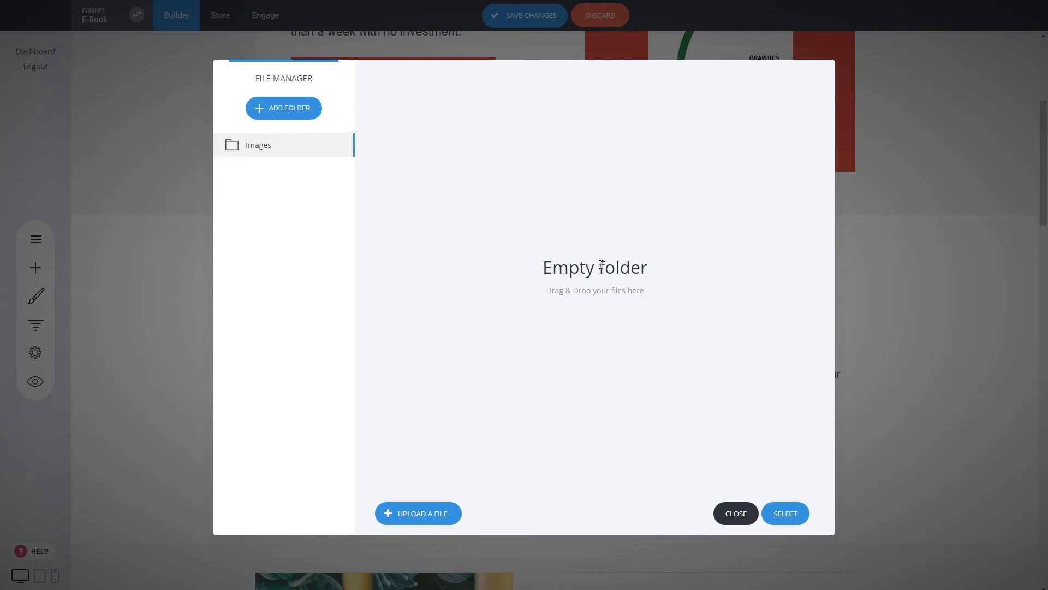
{"action": "left_click", "coordinate": [735, 513]}
- Close the image settings, dismiss the widget list unused, and scroll down past the testimonials
{"action": "left_click", "coordinate": [890, 288]}
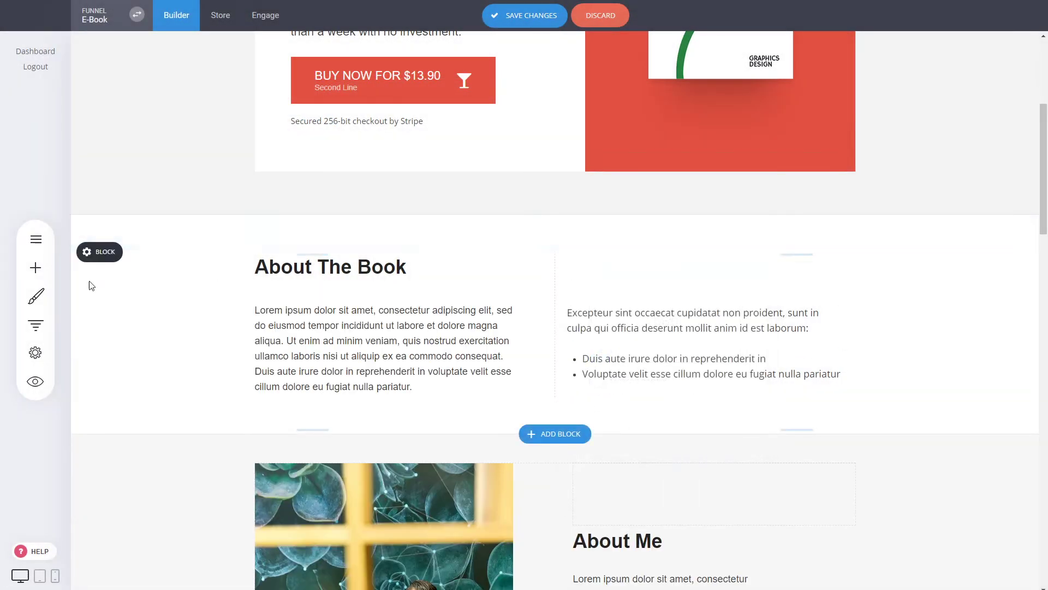
{"action": "left_click", "coordinate": [35, 267]}
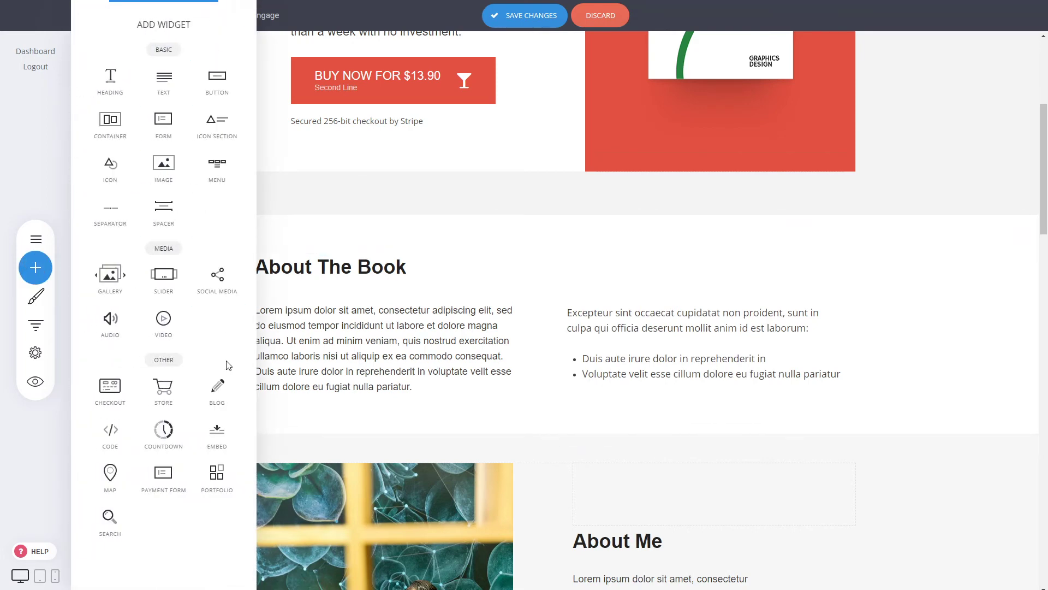
{"action": "left_click", "coordinate": [560, 274]}
{"action": "scroll", "coordinate": [811, 270], "scroll_direction": "down", "scroll_amount": 10}
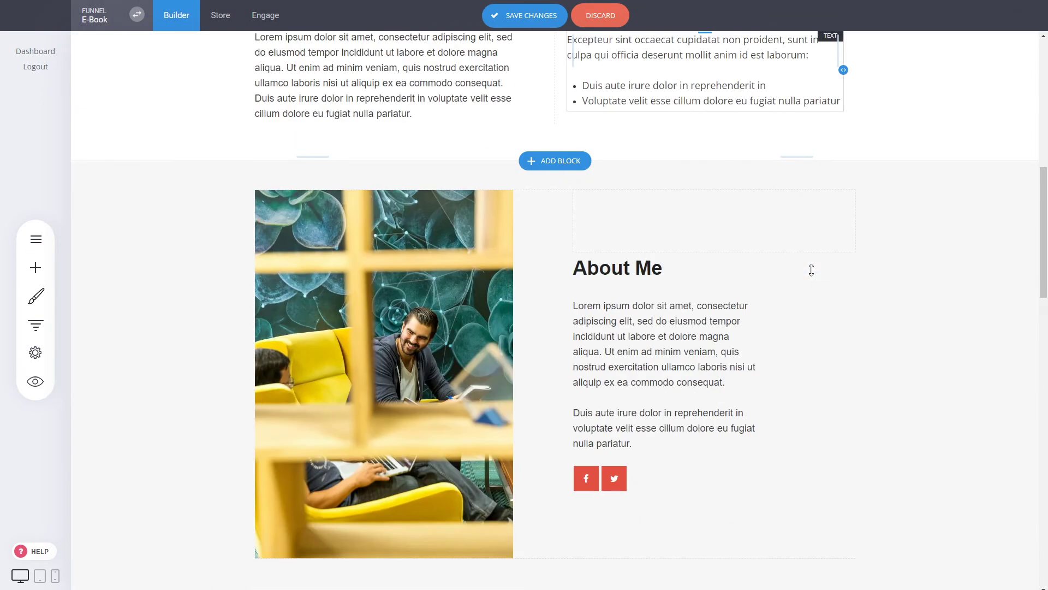
{"action": "scroll", "coordinate": [811, 270], "scroll_direction": "down", "scroll_amount": 5}
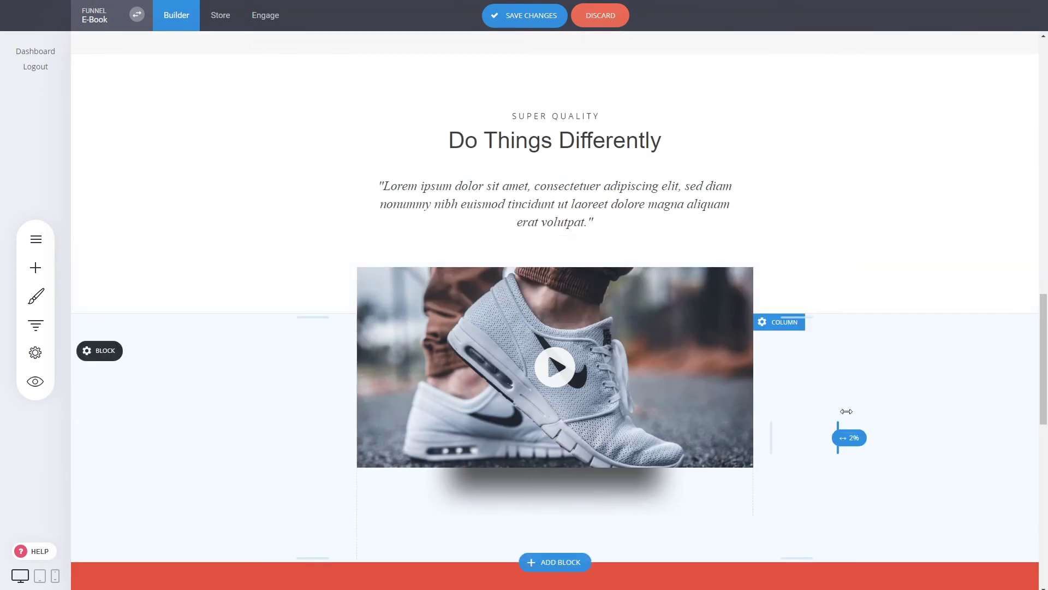
{"action": "scroll", "coordinate": [815, 400], "scroll_direction": "down", "scroll_amount": 2}
{"action": "scroll", "coordinate": [855, 274], "scroll_direction": "down", "scroll_amount": 3}
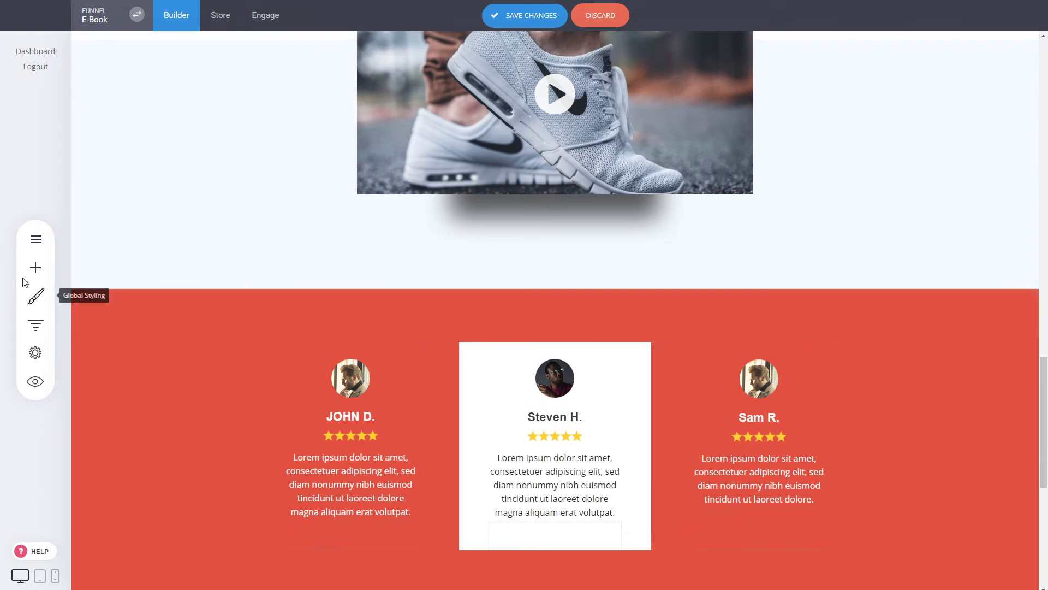
- Browse the Contacts and Menu / Pricing block templates, then dismiss the gallery unused
{"action": "left_click", "coordinate": [561, 291]}
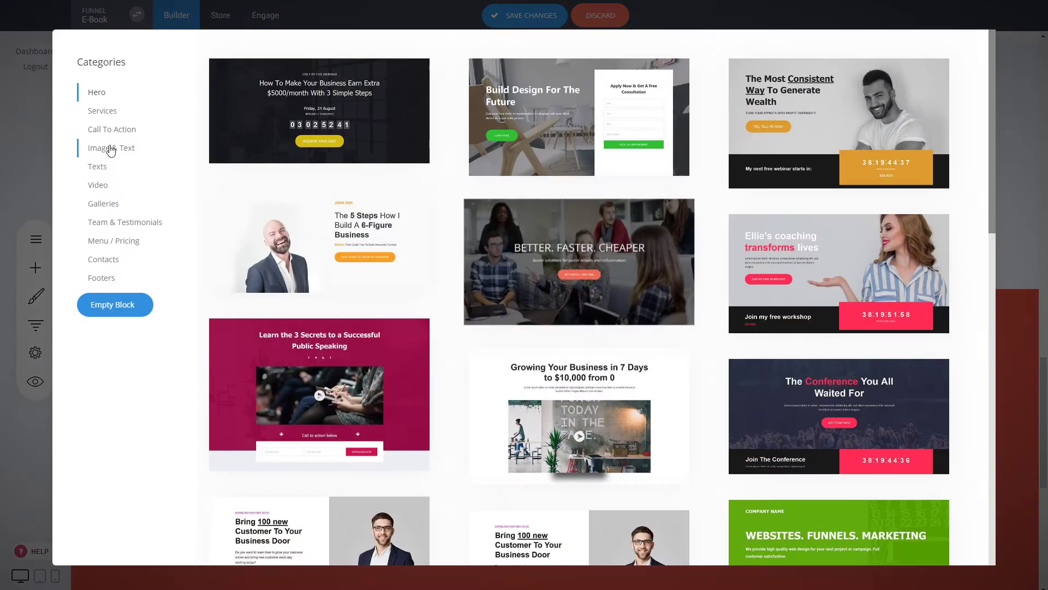
{"action": "left_click", "coordinate": [118, 263]}
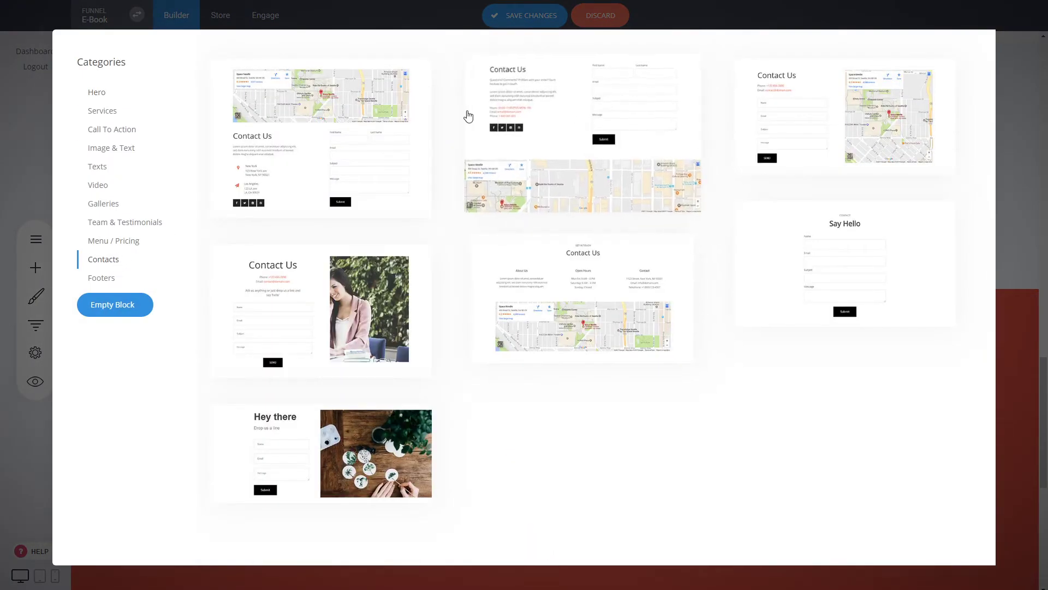
{"action": "left_click", "coordinate": [102, 244]}
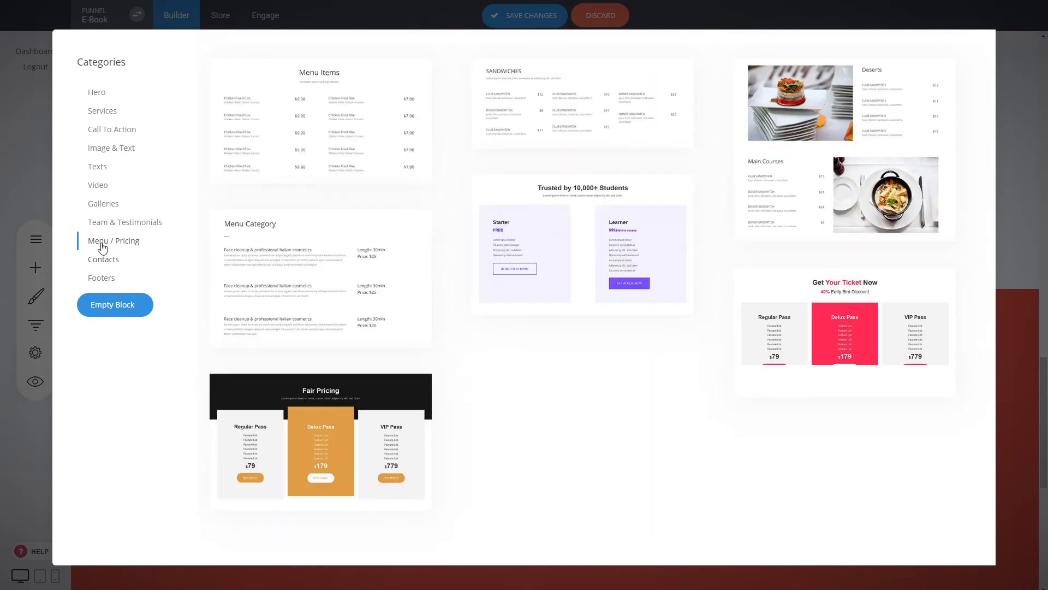
{"action": "left_click", "coordinate": [19, 163]}
{"action": "scroll", "coordinate": [737, 280], "scroll_direction": "down", "scroll_amount": 5}
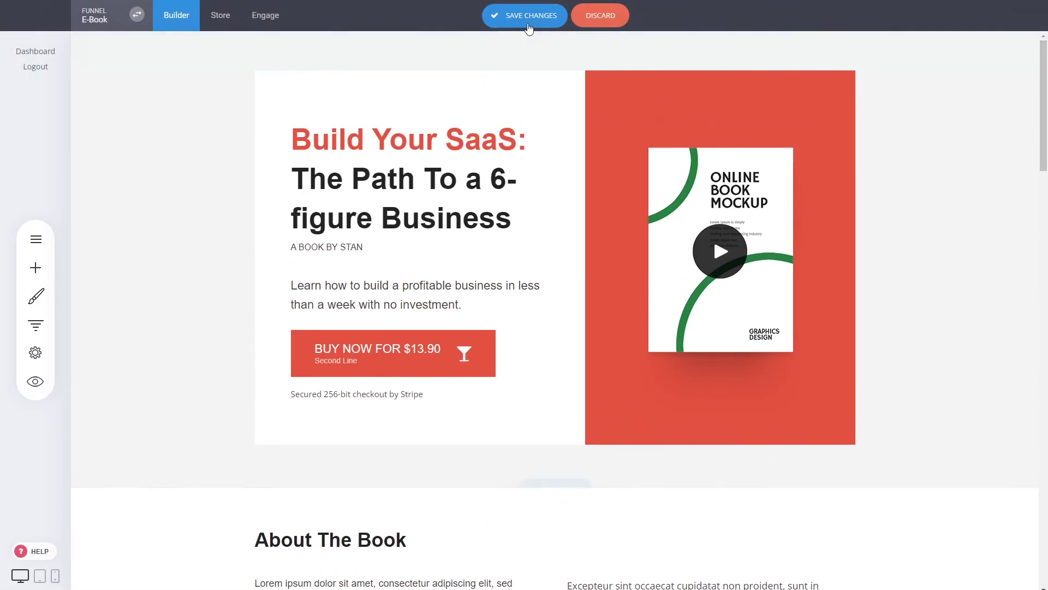
- Save the page, then switch the global Primary Color to green 02C39A and save
{"action": "left_click", "coordinate": [528, 16]}
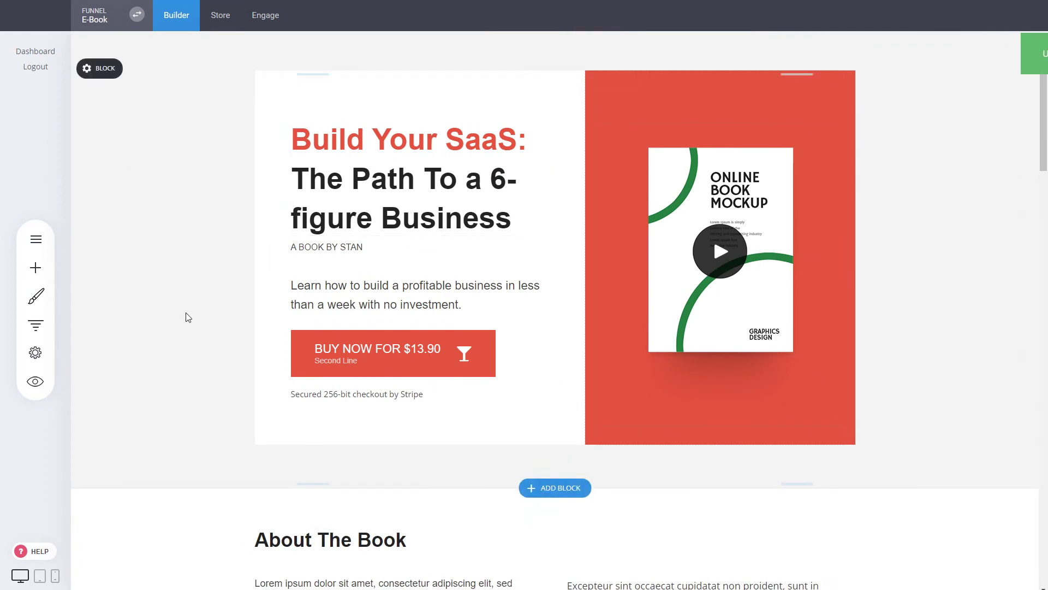
{"action": "left_click", "coordinate": [41, 300]}
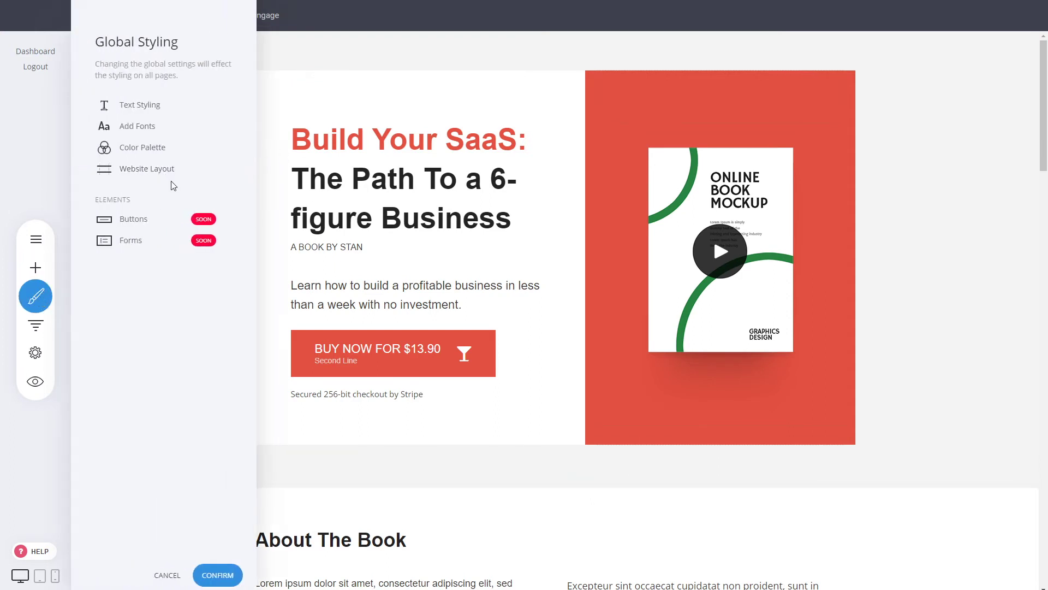
{"action": "left_click", "coordinate": [155, 157]}
{"action": "left_click", "coordinate": [103, 174]}
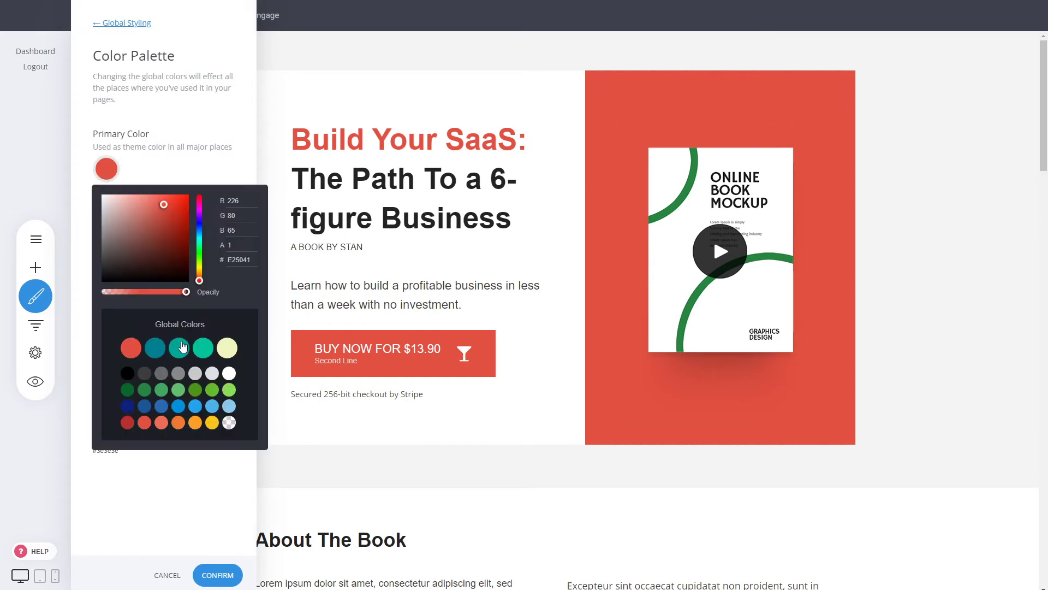
{"action": "left_click", "coordinate": [202, 349]}
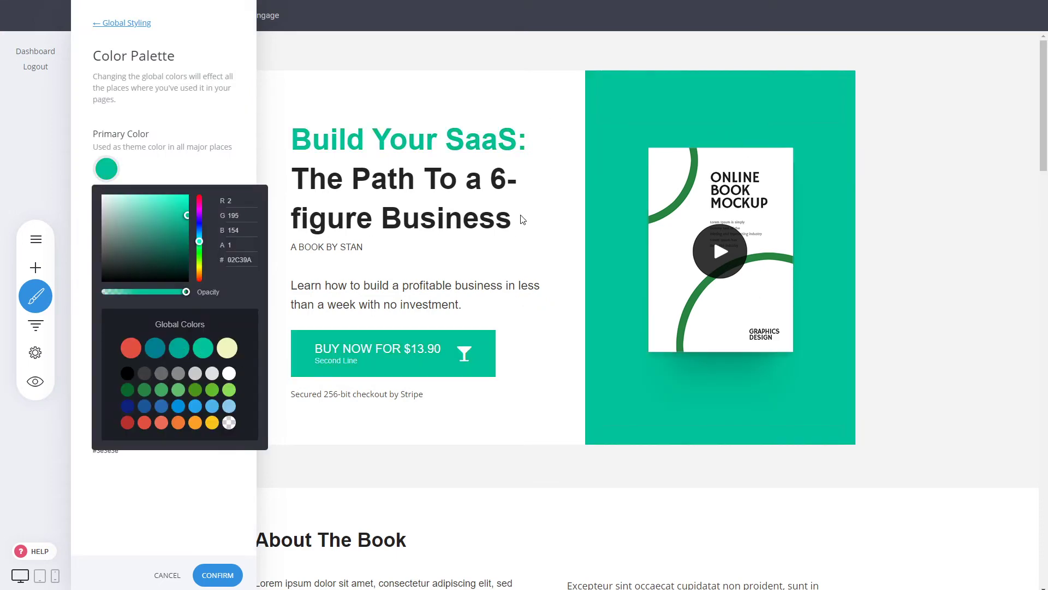
{"action": "left_click", "coordinate": [522, 220]}
{"action": "left_click", "coordinate": [573, 283]}
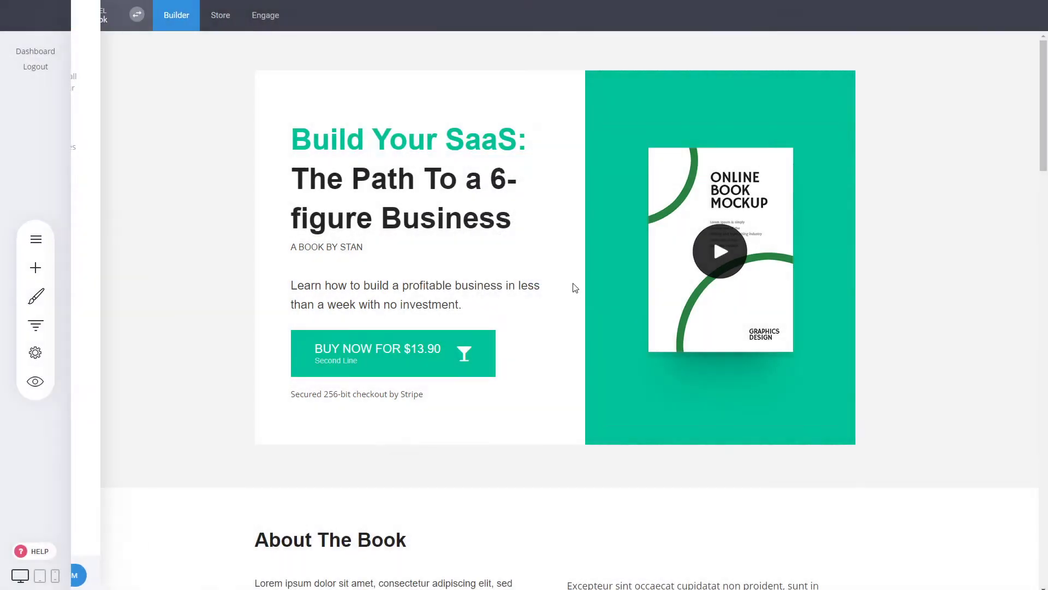
- Check that the Buy Now button's styling colour now uses the green primary colour
{"action": "left_click", "coordinate": [359, 315]}
{"action": "left_click_drag", "start_coordinate": [698, 231], "coordinate": [744, 188]}
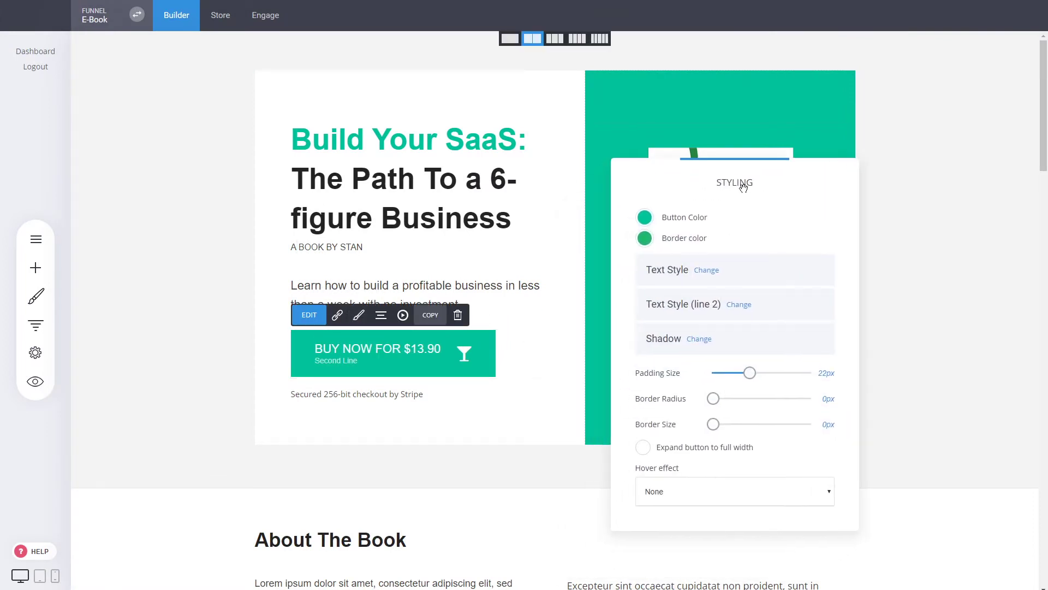
{"action": "left_click", "coordinate": [645, 218]}
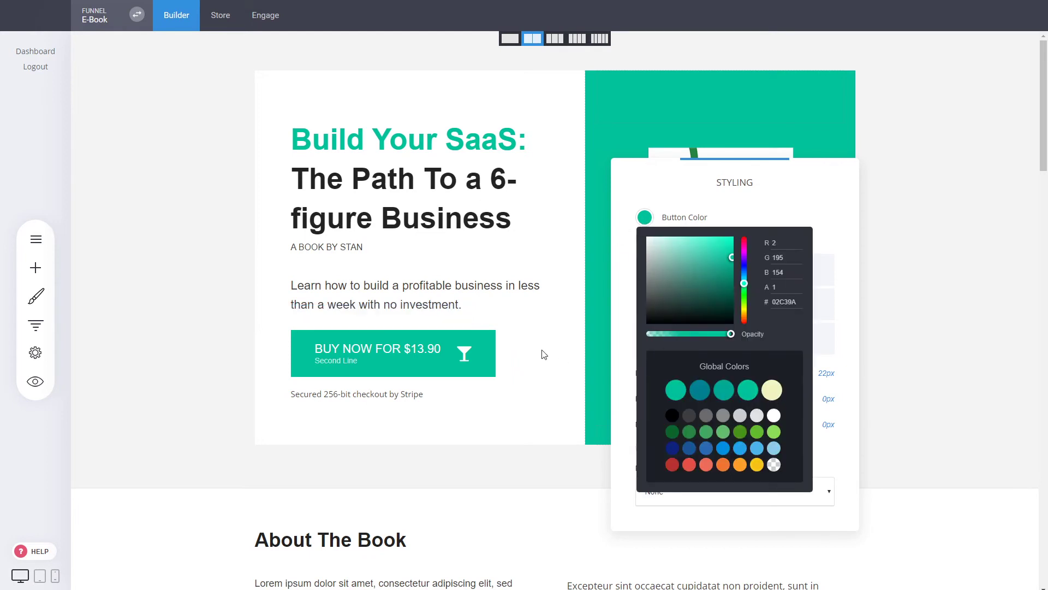
{"action": "left_click", "coordinate": [582, 228]}
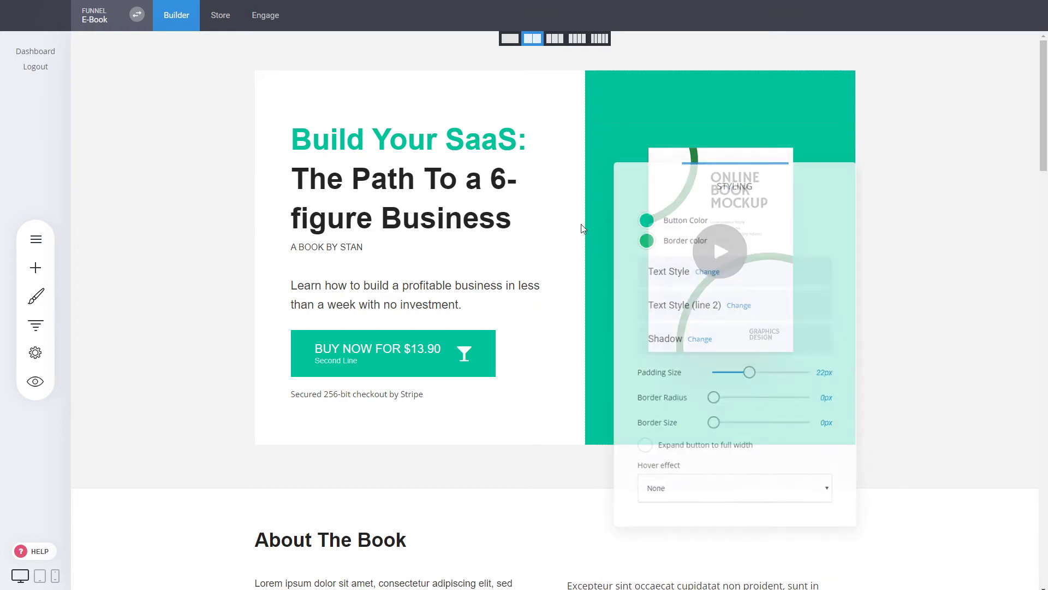
{"action": "left_click", "coordinate": [422, 189]}
- Review the headline's font list, keep Helvetica, and bring up the site-wide styling options
{"action": "key", "text": "ctrl+a"}
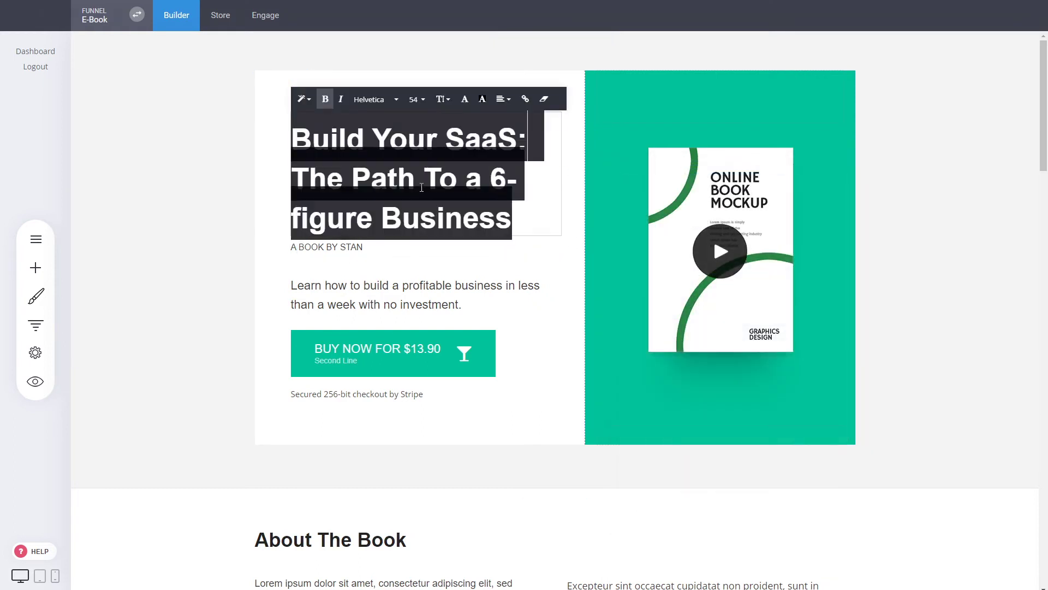
{"action": "left_click", "coordinate": [387, 103]}
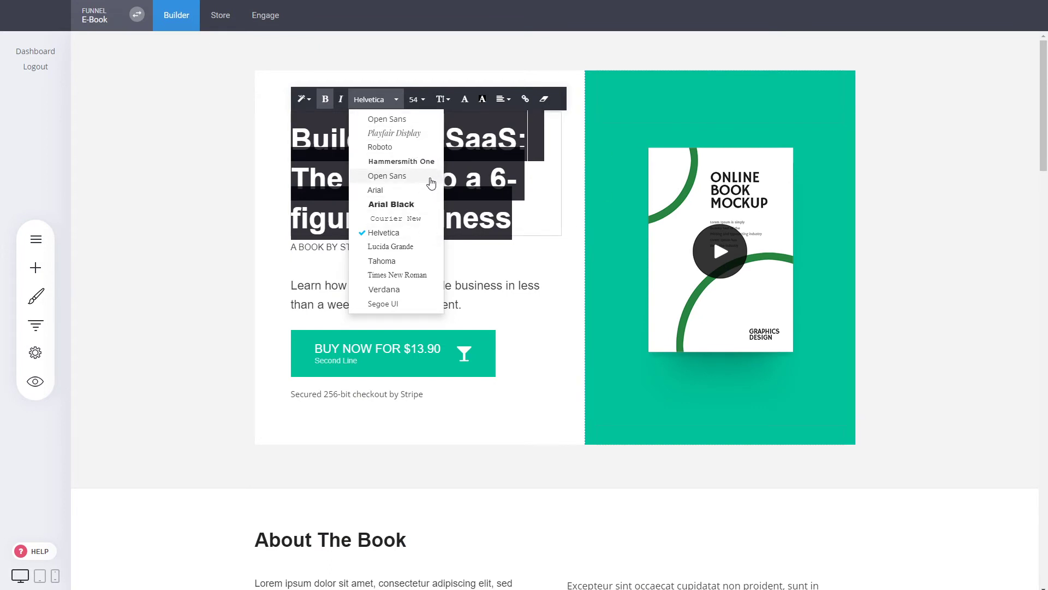
{"action": "left_click", "coordinate": [207, 195]}
{"action": "left_click", "coordinate": [37, 301]}
- Scroll the Select Font catalogue, close it unchanged, and confirm the four existing fonts
{"action": "left_click", "coordinate": [138, 132]}
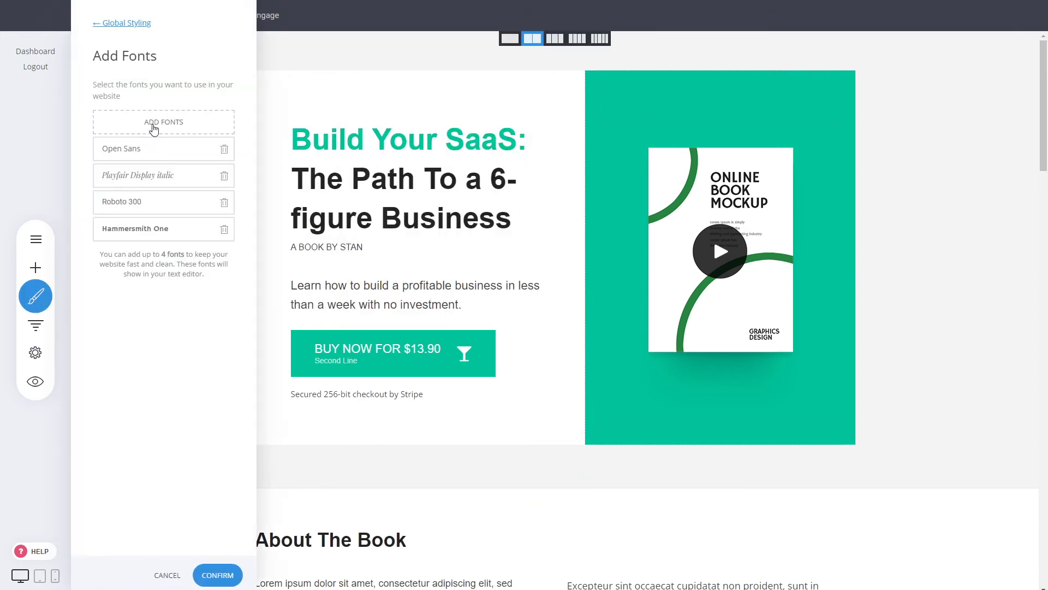
{"action": "left_click", "coordinate": [153, 128]}
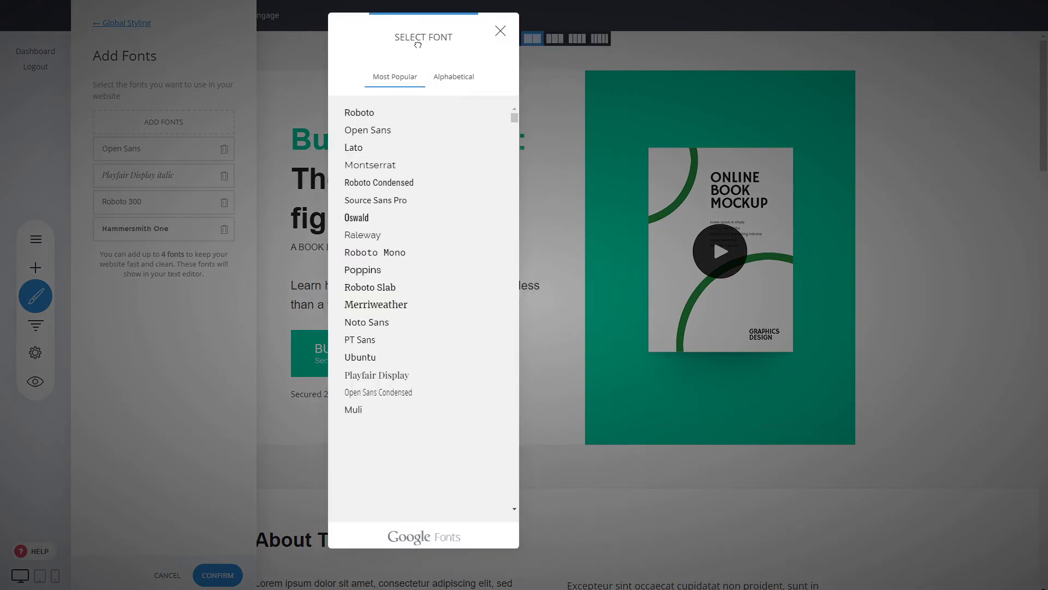
{"action": "scroll", "coordinate": [388, 191], "scroll_direction": "down", "scroll_amount": 5}
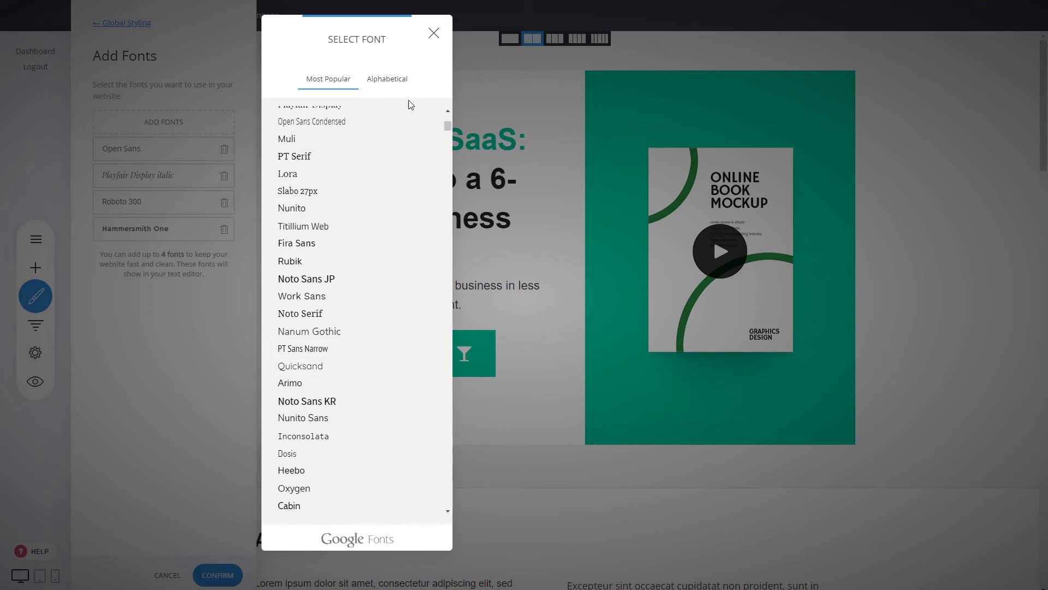
{"action": "left_click", "coordinate": [435, 35]}
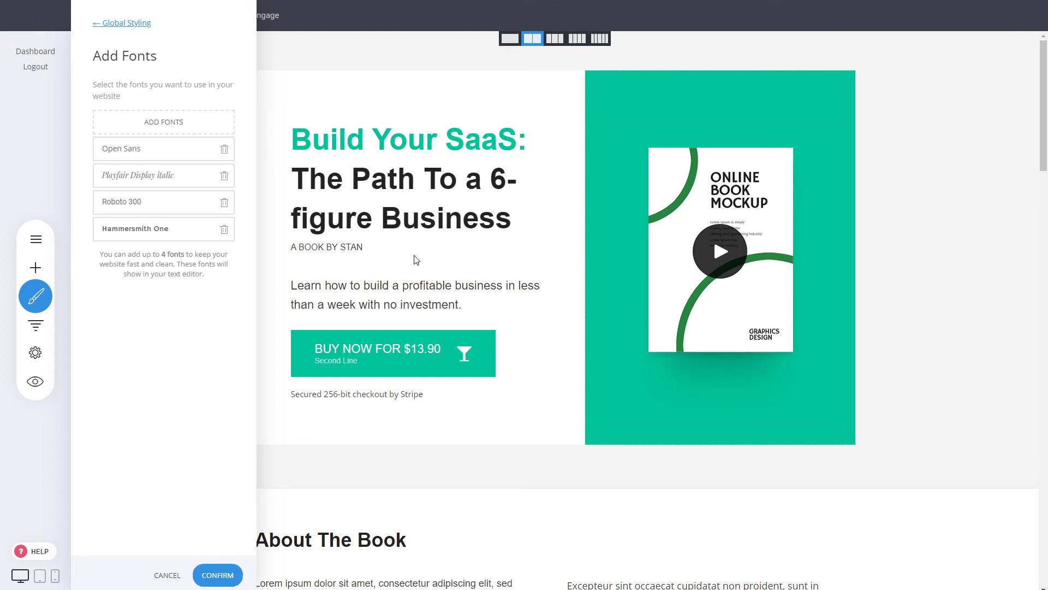
{"action": "left_click", "coordinate": [218, 576]}
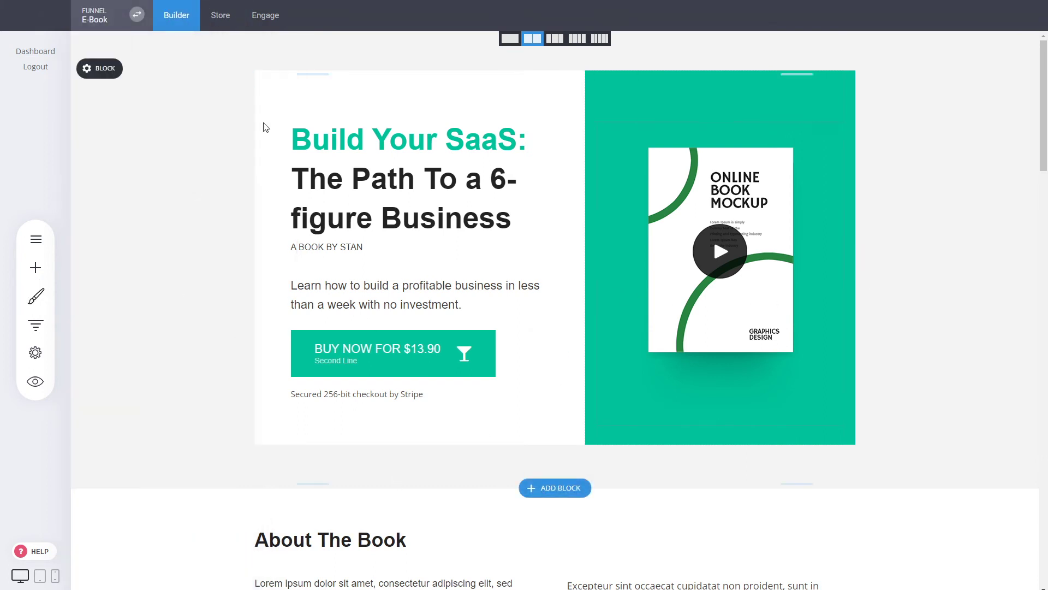
{"action": "left_click", "coordinate": [56, 576]}
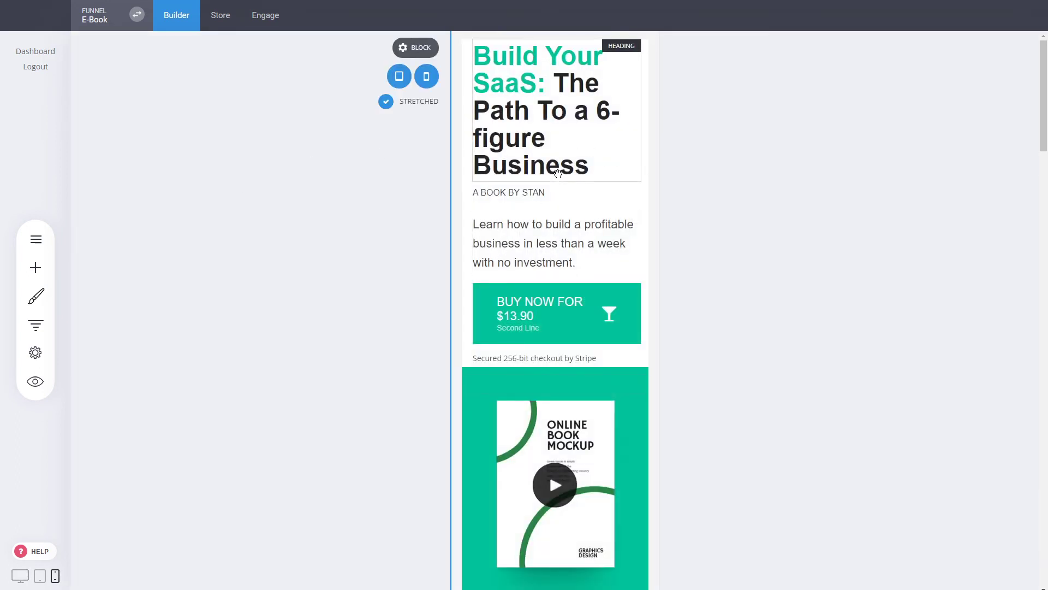
{"action": "scroll", "coordinate": [531, 267], "scroll_direction": "down", "scroll_amount": 10}
{"action": "scroll", "coordinate": [571, 359], "scroll_direction": "up", "scroll_amount": 10}
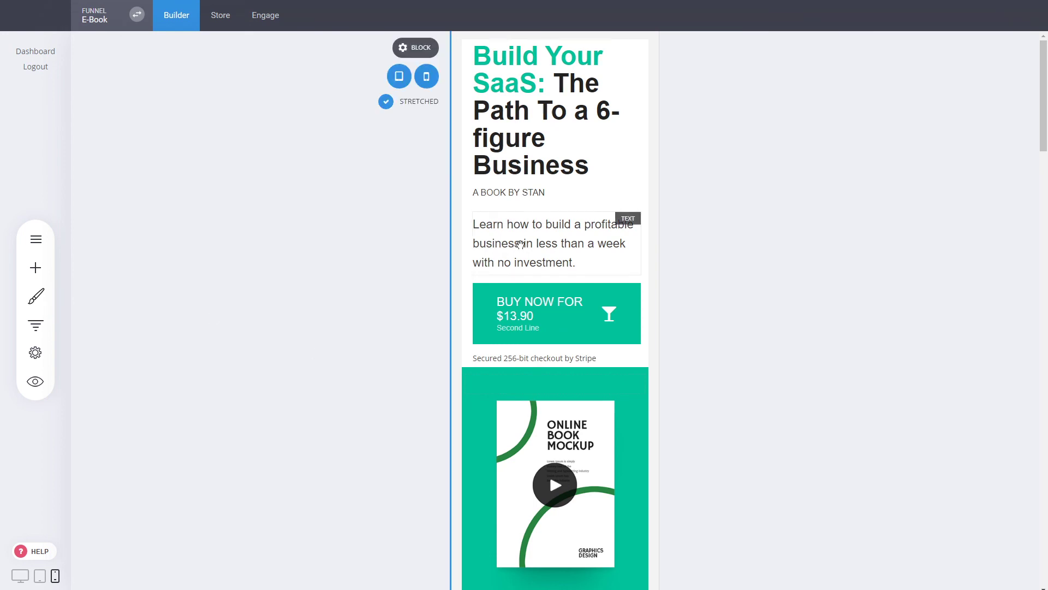
{"action": "left_click", "coordinate": [39, 274]}
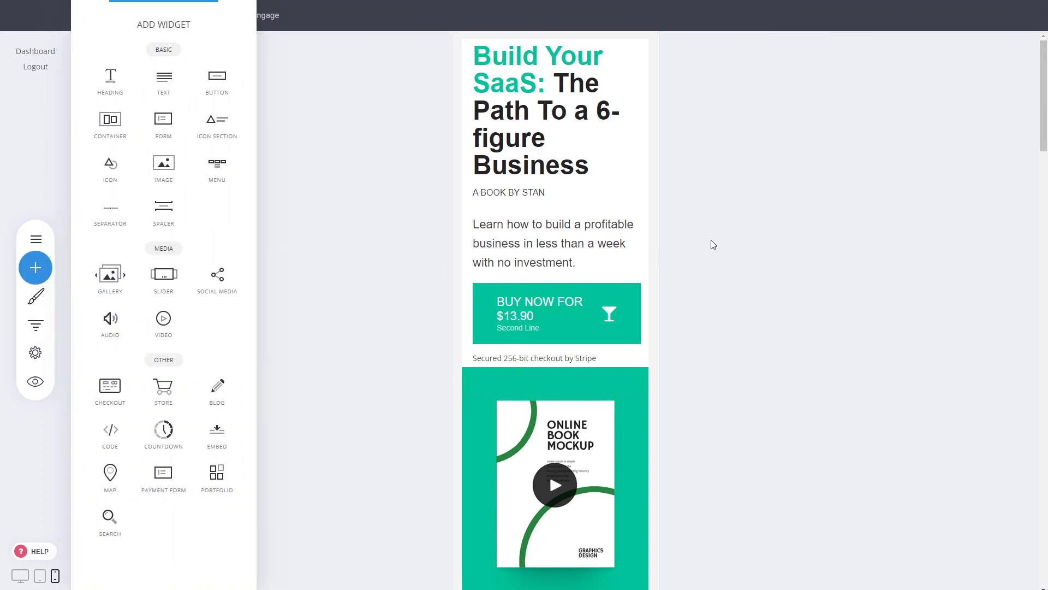
{"action": "left_click", "coordinate": [711, 256]}
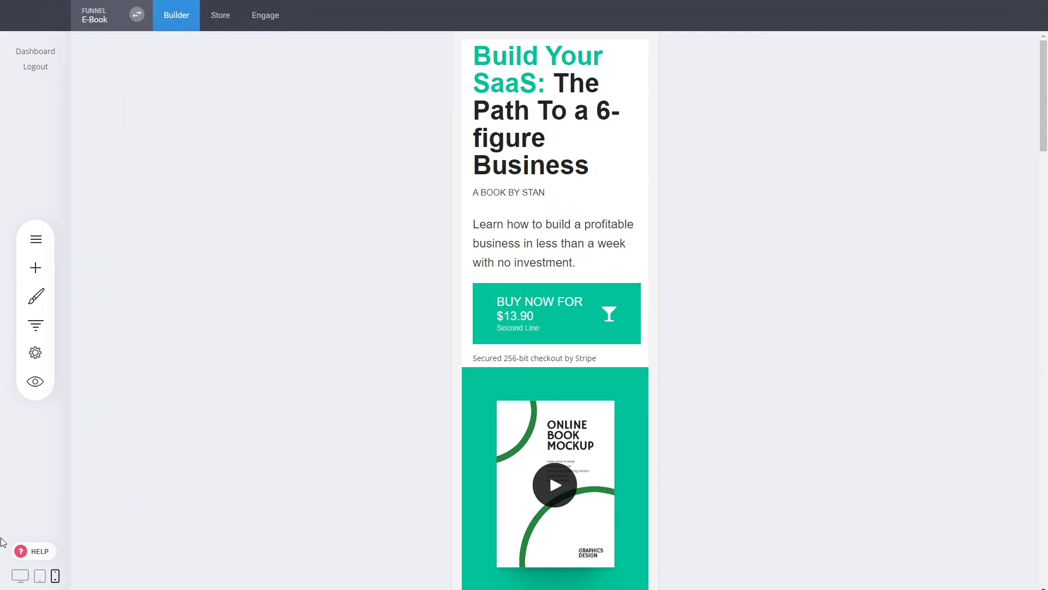
{"action": "left_click", "coordinate": [20, 575]}
{"action": "scroll", "coordinate": [730, 397], "scroll_direction": "down", "scroll_amount": 10}
{"action": "scroll", "coordinate": [1046, 275], "scroll_direction": "up", "scroll_amount": 10}
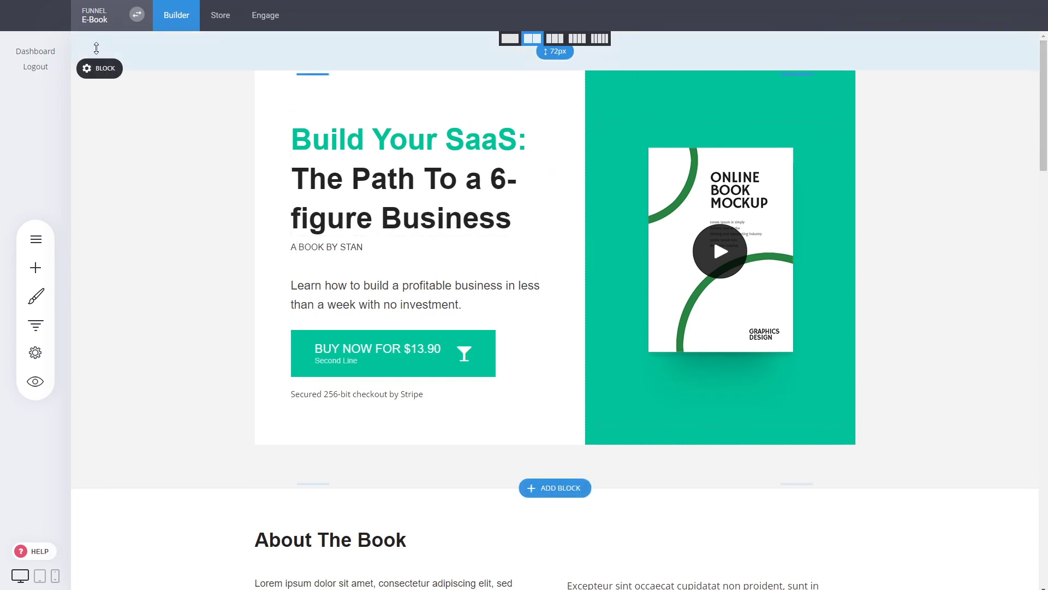
{"action": "left_click_drag", "start_coordinate": [1043, 109], "coordinate": [964, 344]}
{"action": "left_click", "coordinate": [1008, 239]}
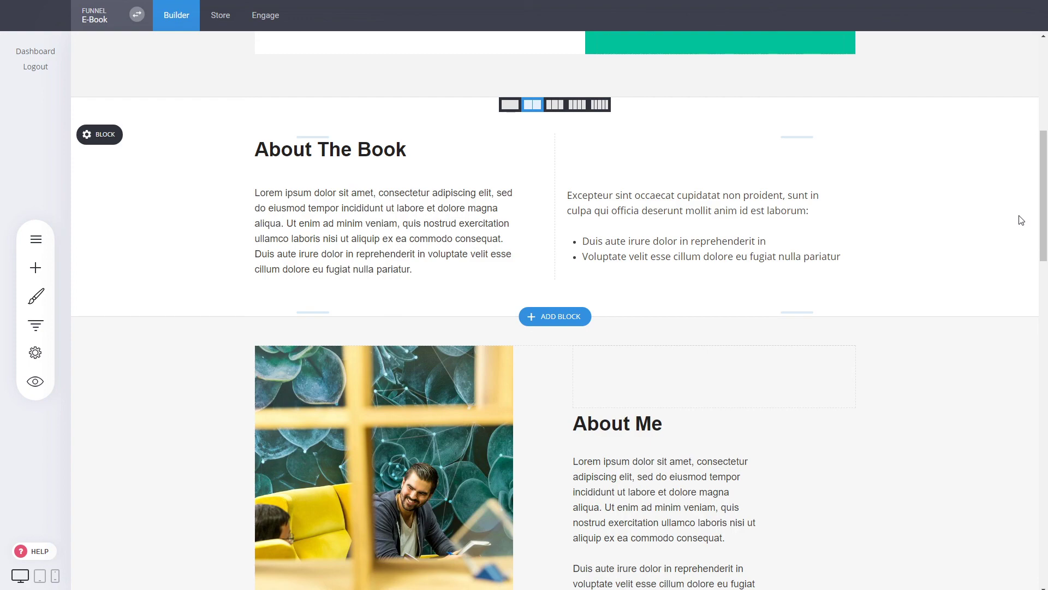
{"action": "scroll", "coordinate": [1021, 220], "scroll_direction": "down", "scroll_amount": 5}
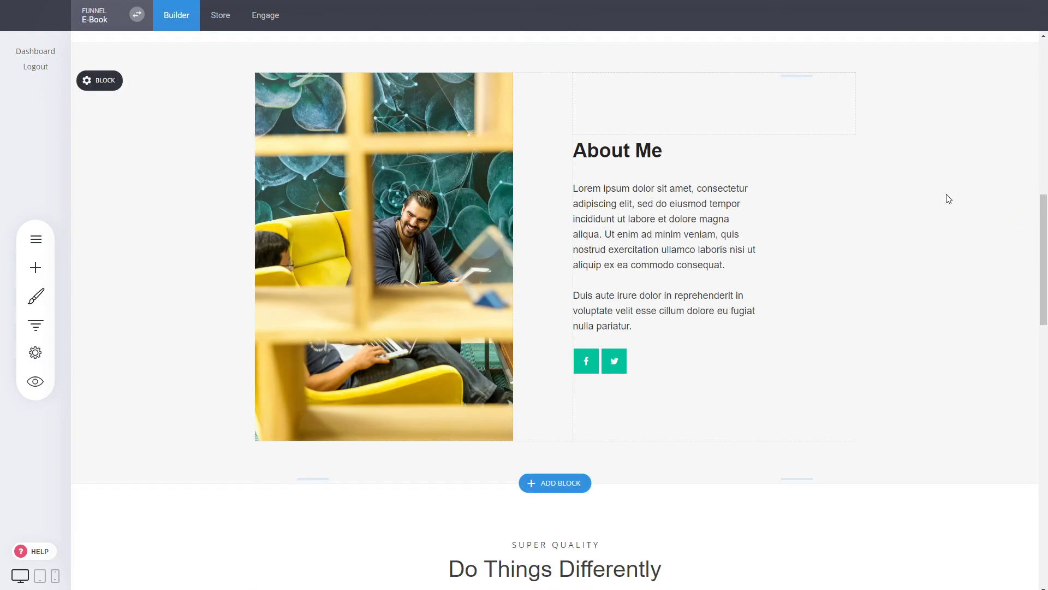
{"action": "scroll", "coordinate": [906, 288], "scroll_direction": "down", "scroll_amount": 6}
{"action": "scroll", "coordinate": [847, 323], "scroll_direction": "down", "scroll_amount": 6}
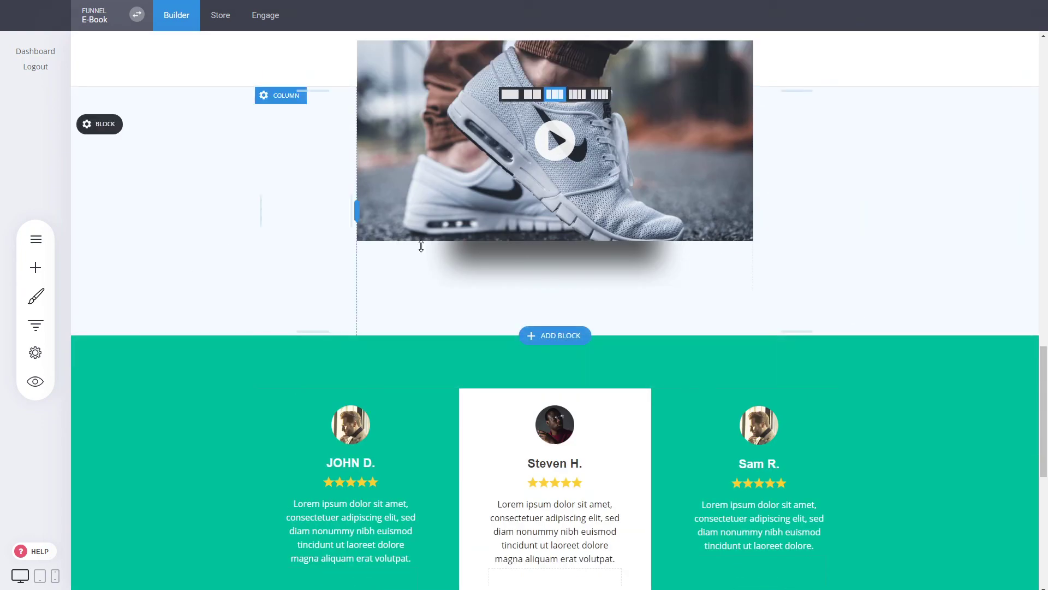
{"action": "scroll", "coordinate": [868, 365], "scroll_direction": "up", "scroll_amount": 6}
{"action": "scroll", "coordinate": [872, 366], "scroll_direction": "up", "scroll_amount": 6}
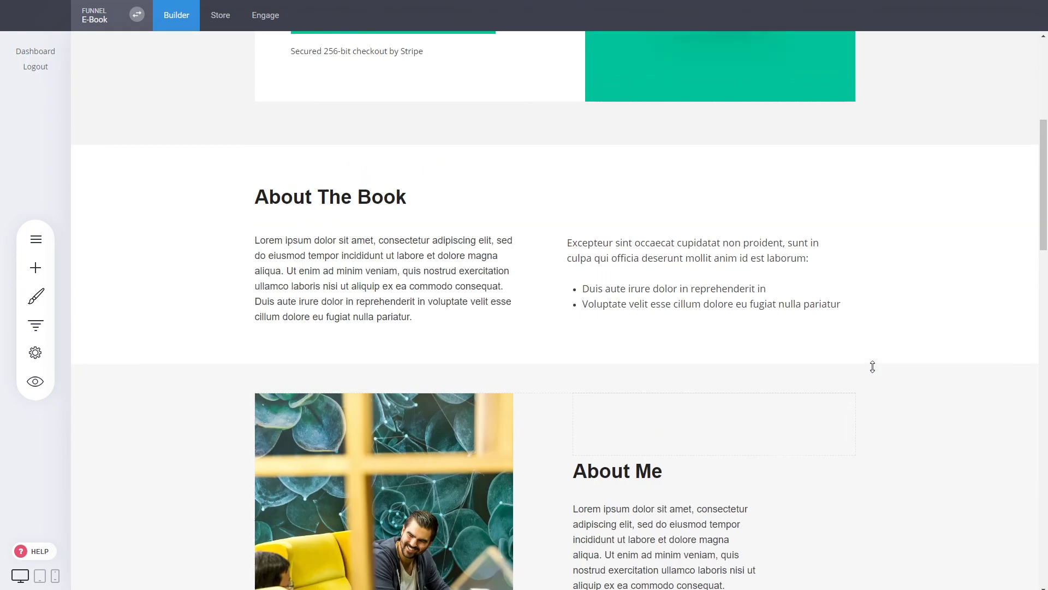
{"action": "mouse_move", "coordinate": [873, 366]}
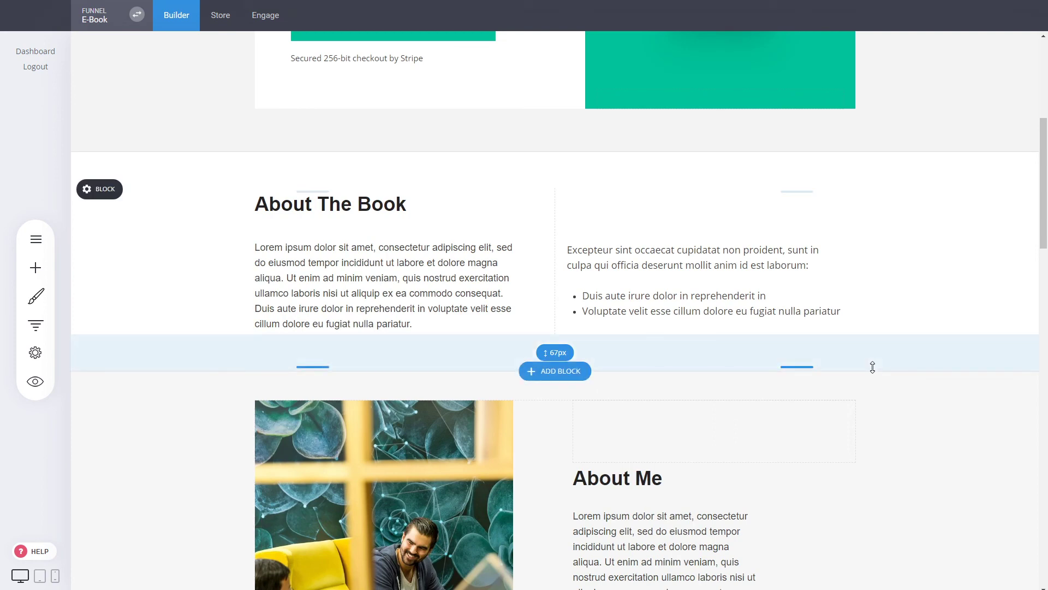
{"action": "scroll", "coordinate": [874, 370], "scroll_direction": "up", "scroll_amount": 5}
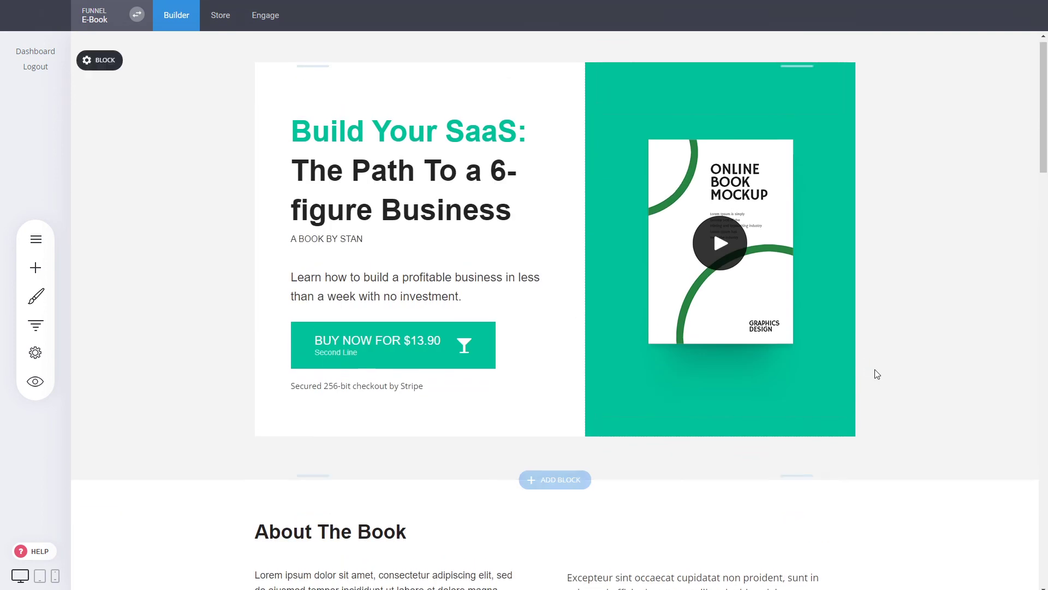